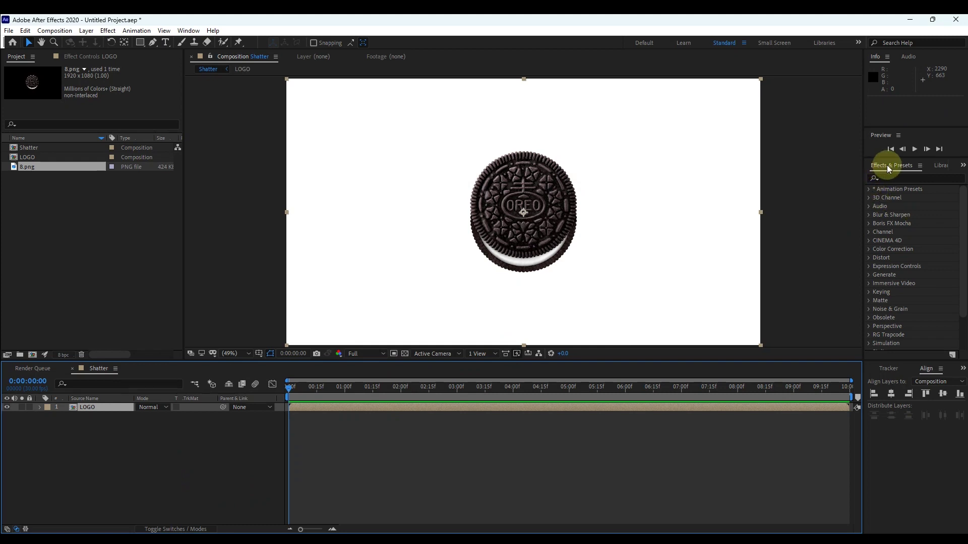
# Step: Find the Shatter effect and apply it to the LOGO layer
pyautogui.click(897, 179)
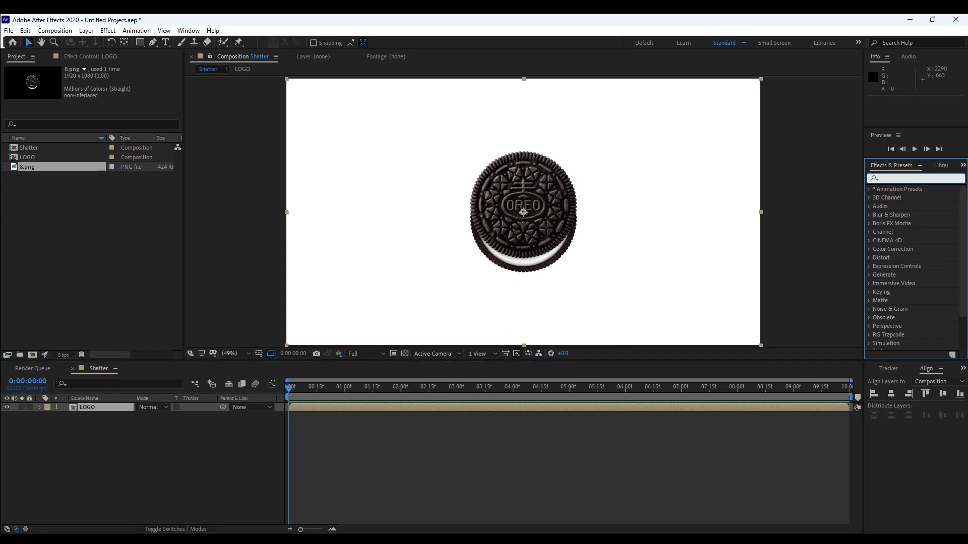
pyautogui.write('shatter')
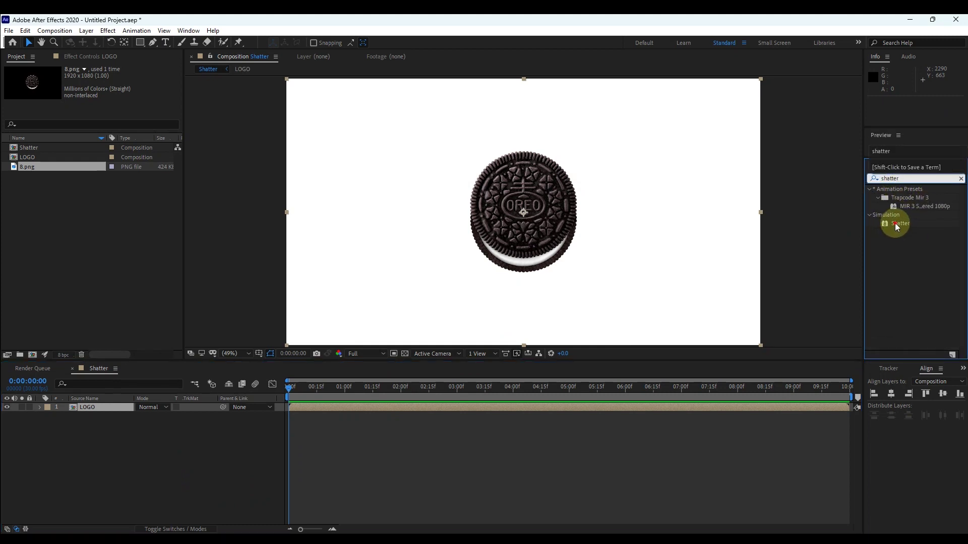
pyautogui.moveTo(895, 222); pyautogui.dragTo(558, 242)
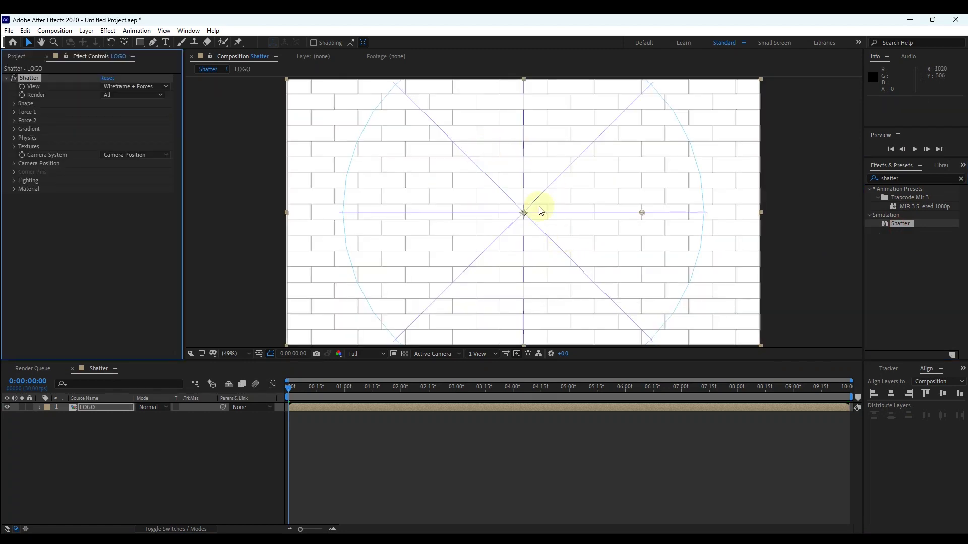
# Step: Set the Shatter effect's View to Rendered and move the current time to frame 5
pyautogui.moveTo(289, 388)
pyautogui.mouseDown()
pyautogui.moveTo(326, 389)
pyautogui.moveTo(296, 388)
pyautogui.mouseUp()
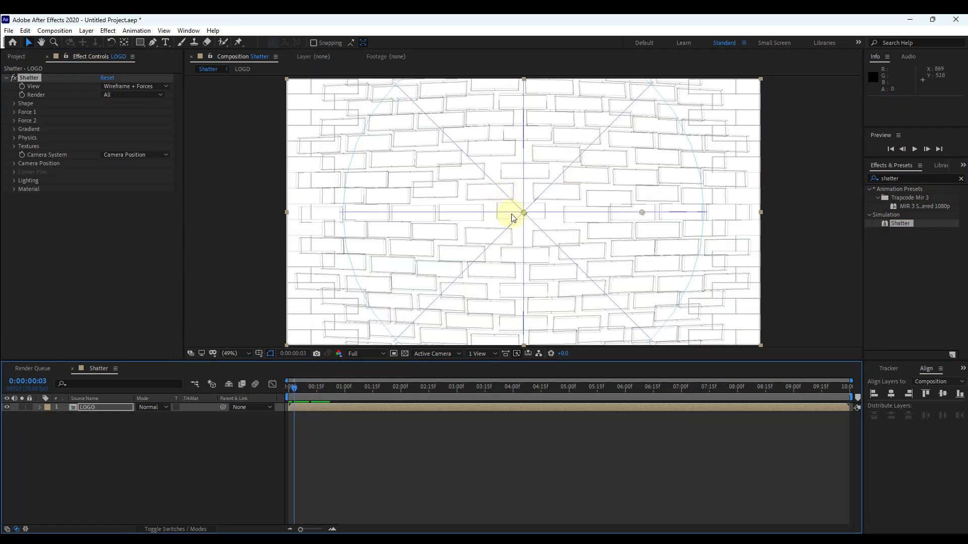
pyautogui.click(144, 89)
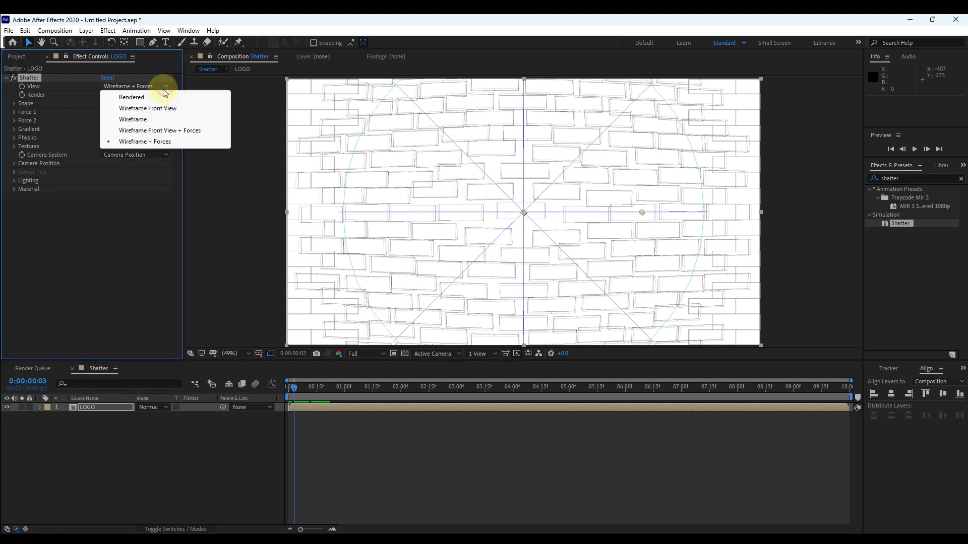
pyautogui.click(130, 95)
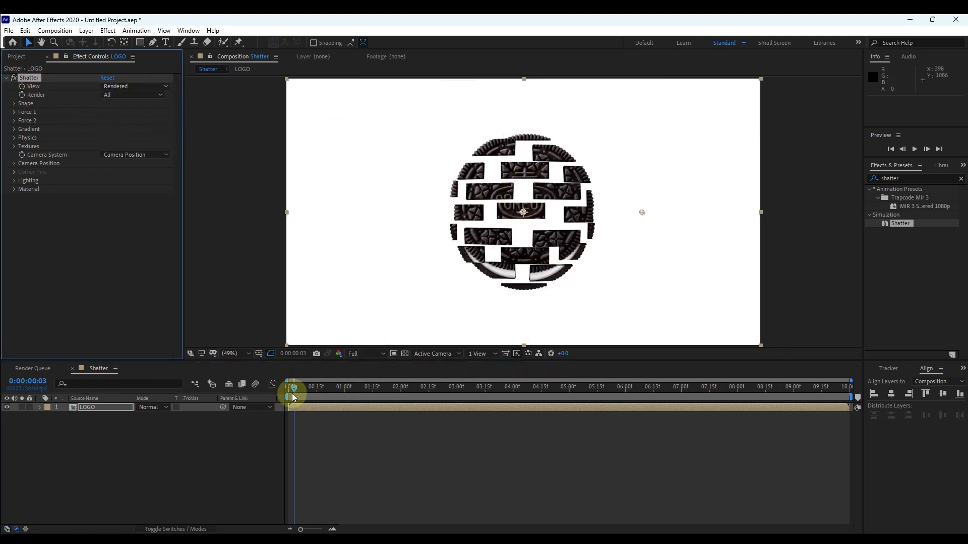
pyautogui.moveTo(295, 391)
pyautogui.mouseDown()
pyautogui.moveTo(316, 388)
pyautogui.moveTo(288, 390)
pyautogui.moveTo(298, 389)
pyautogui.mouseUp()
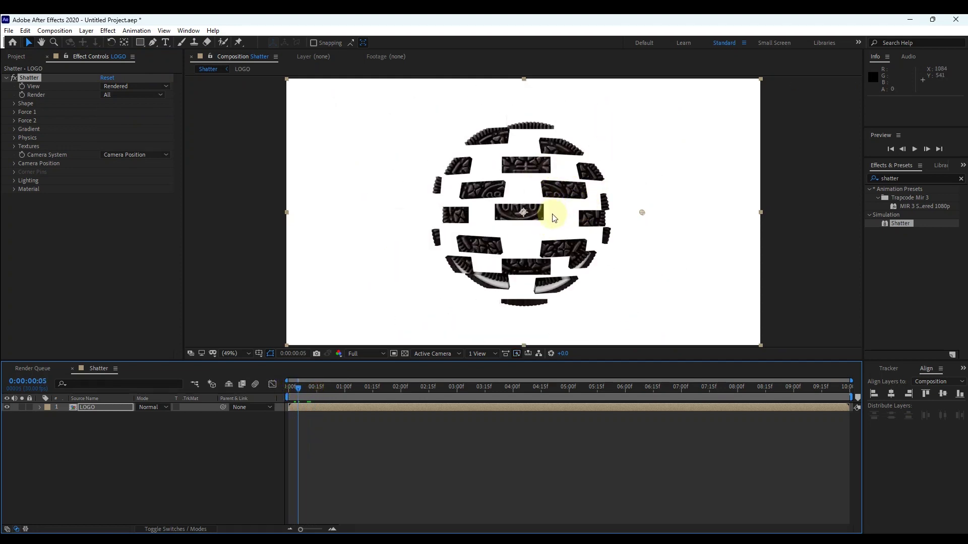
# Step: Set the Shatter shape pattern to Glass
pyautogui.click(14, 104)
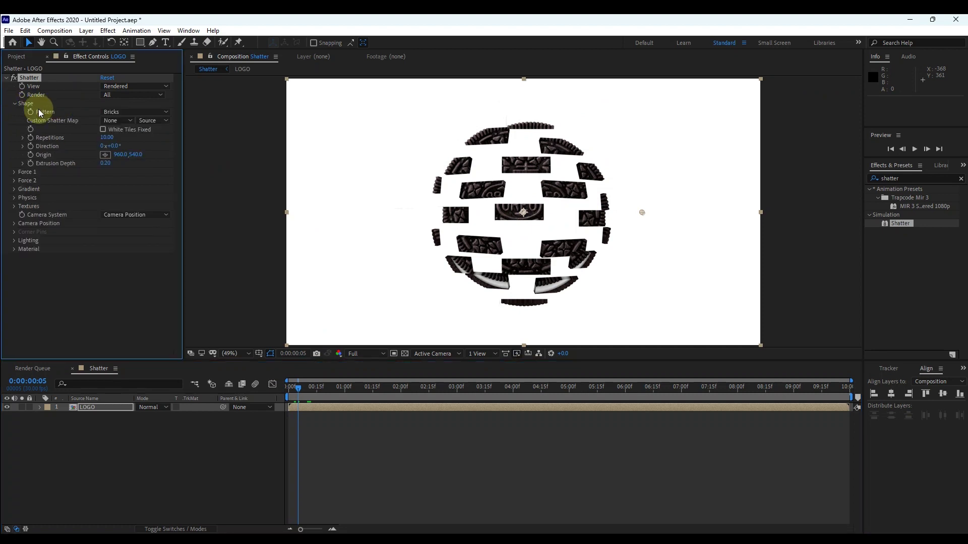
pyautogui.click(165, 112)
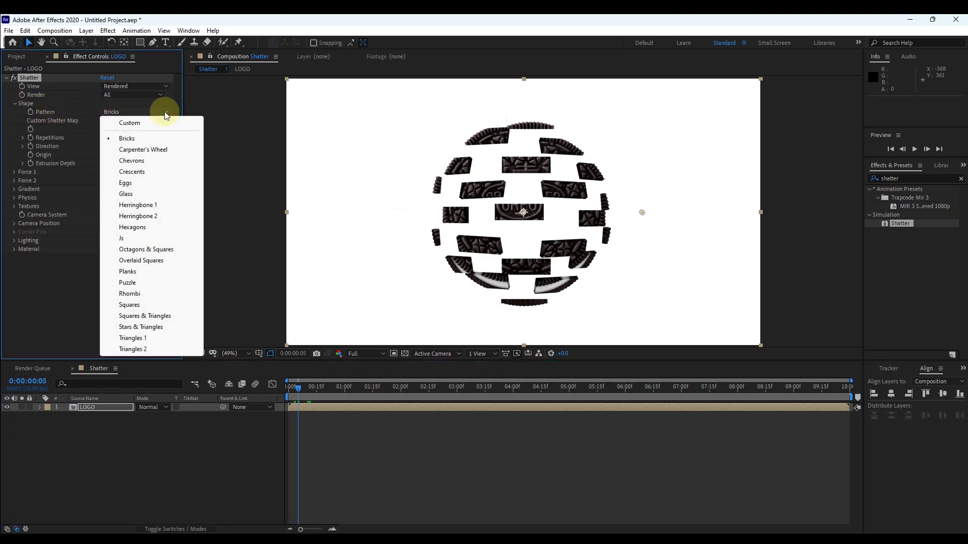
pyautogui.click(130, 194)
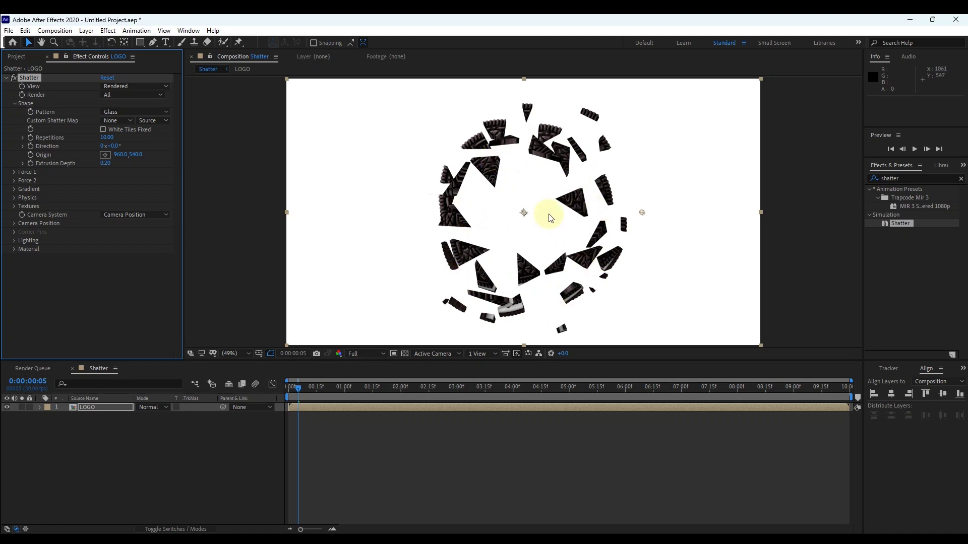
# Step: Preview the glass shatter animation from the start of the composition and return to the first frame
pyautogui.click(292, 387)
pyautogui.press('space')
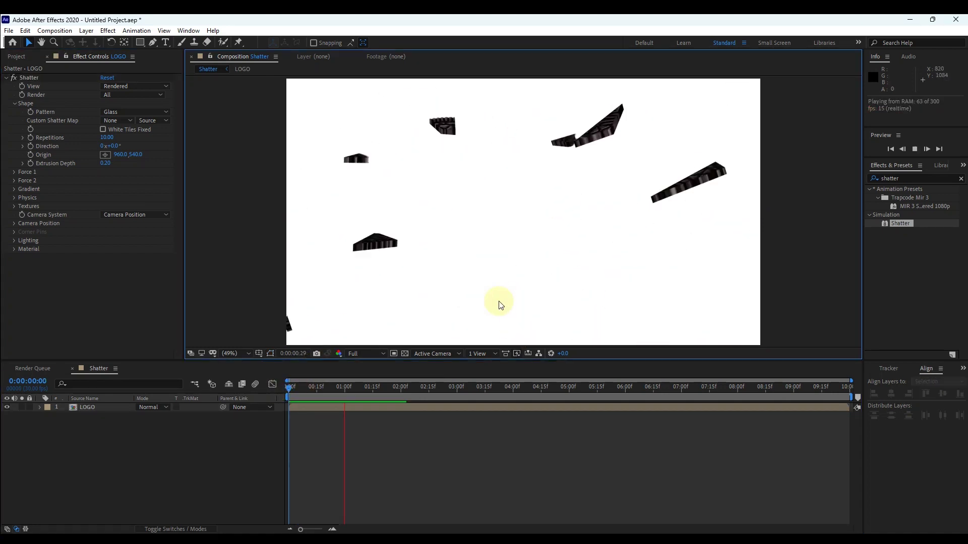
pyautogui.click(499, 303)
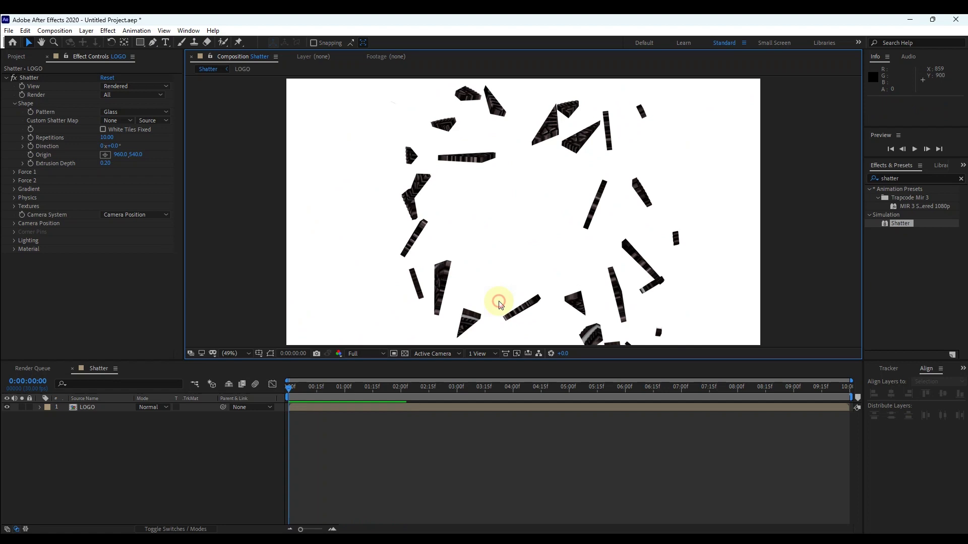
pyautogui.click(297, 391)
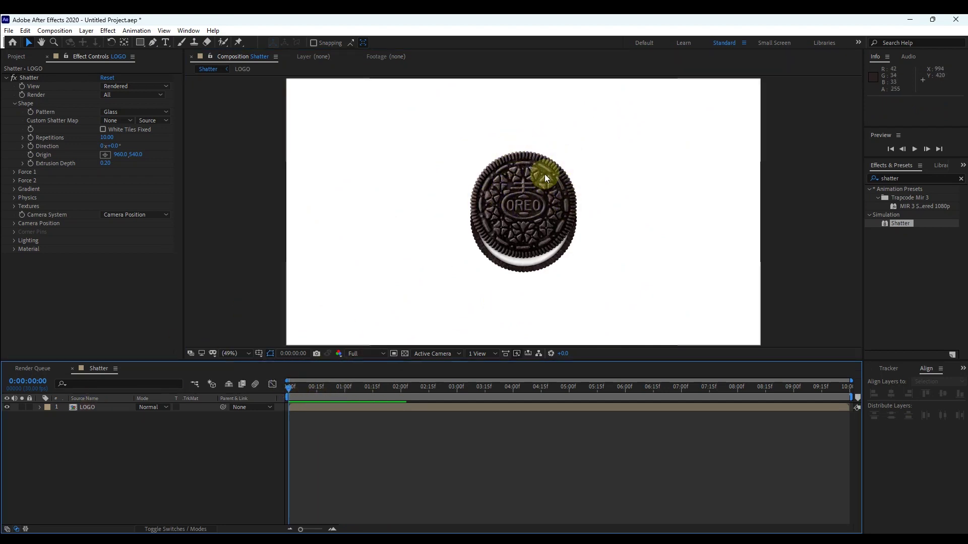
# Step: Create a new solid layer named Mask in the Shatter composition
pyautogui.rightClick(339, 439)
pyautogui.moveTo(366, 324)
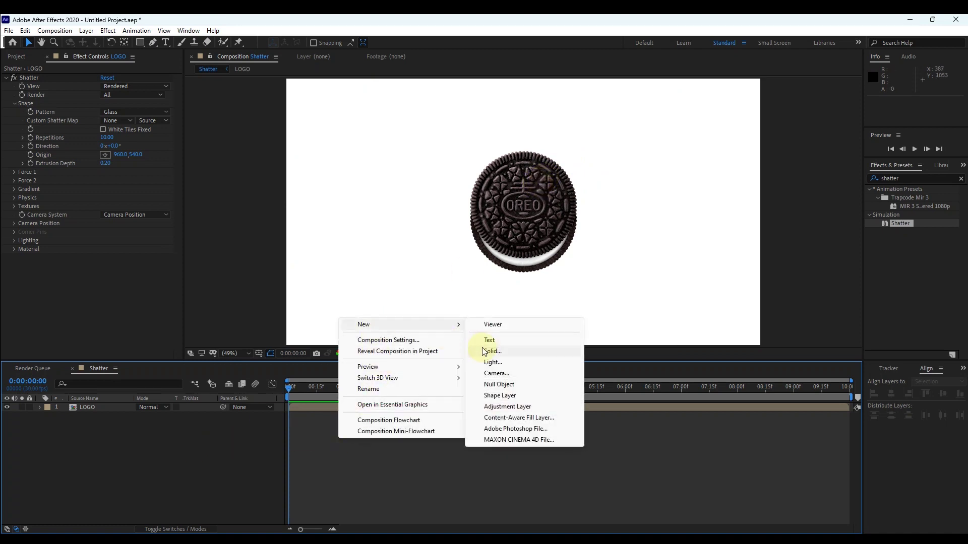
pyautogui.click(498, 353)
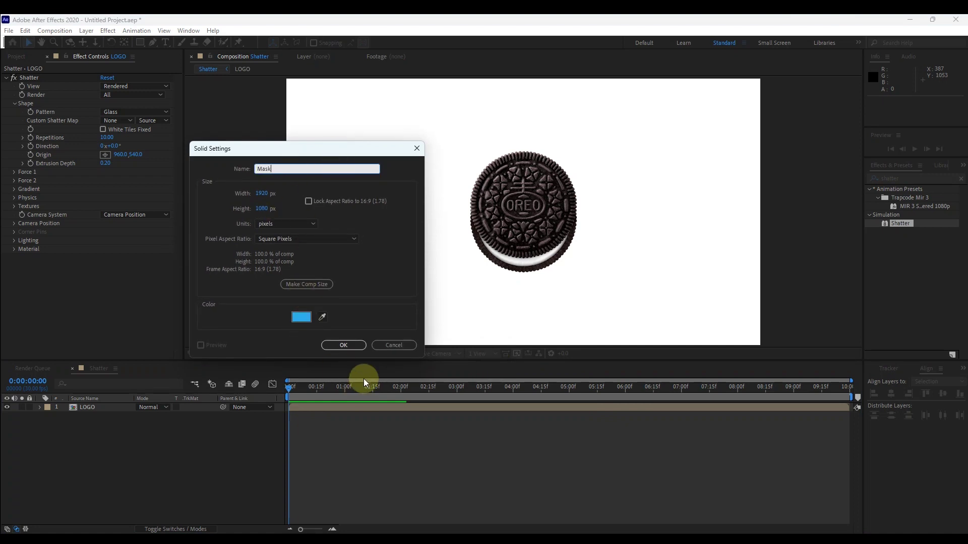
pyautogui.click(349, 345)
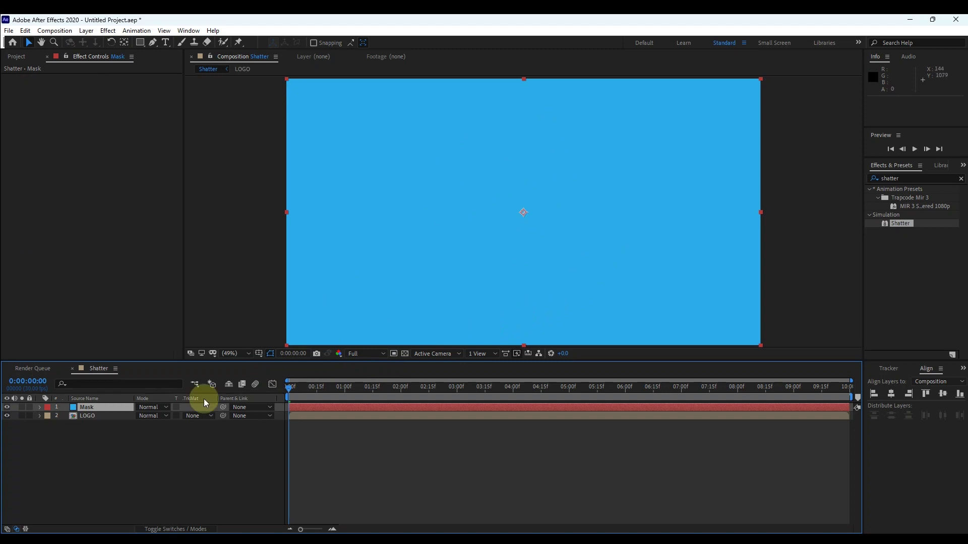
# Step: Find the Fill effect and apply it to the Mask solid
pyautogui.click(893, 180)
pyautogui.click(890, 179)
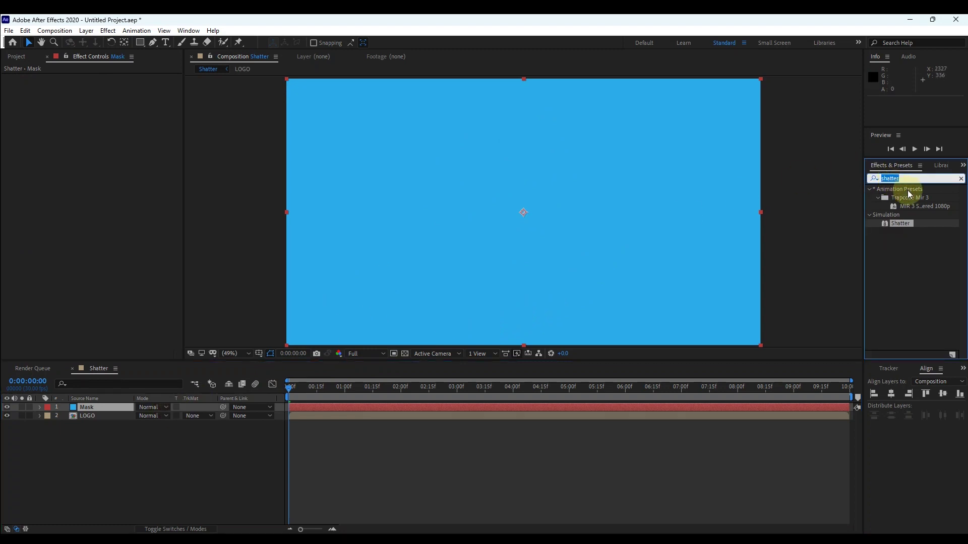
pyautogui.write('fill')
pyautogui.click(904, 241)
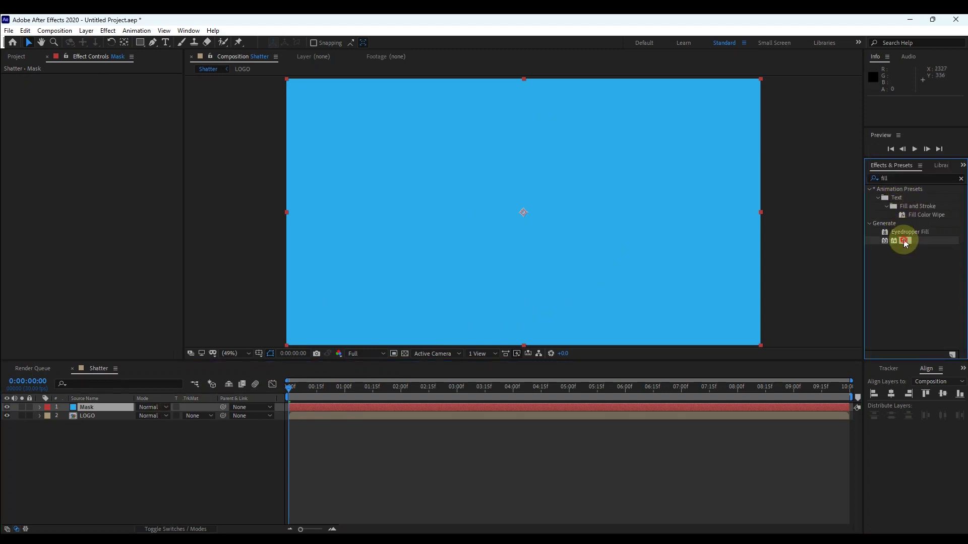
pyautogui.moveTo(905, 243); pyautogui.dragTo(595, 258)
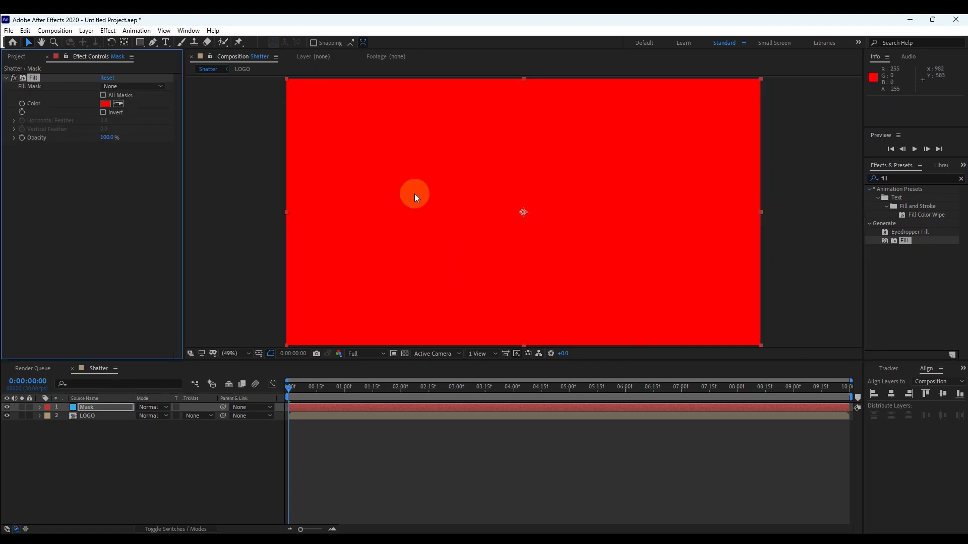
# Step: Set the Fill effect's color to white
pyautogui.click(105, 104)
pyautogui.click(640, 237)
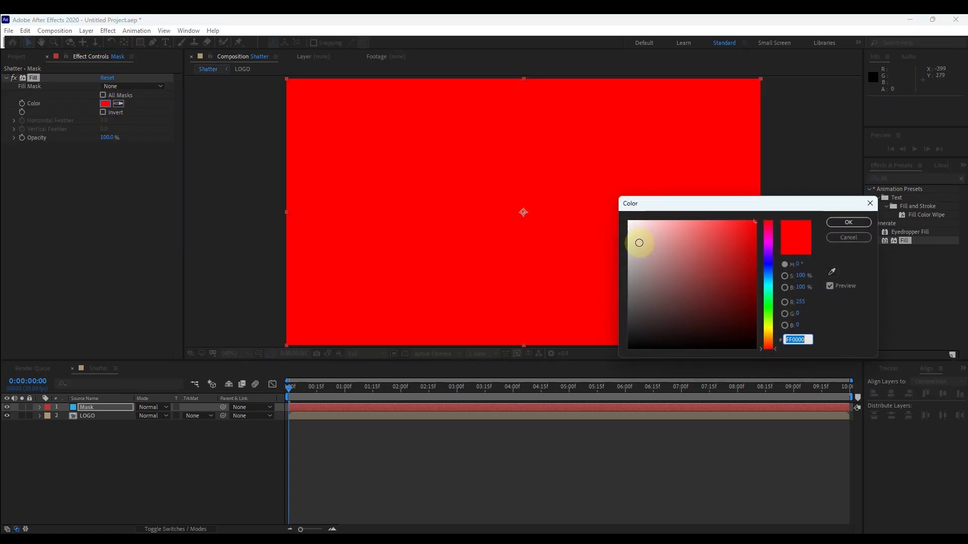
pyautogui.moveTo(586, 196); pyautogui.dragTo(586, 196)
pyautogui.click(848, 223)
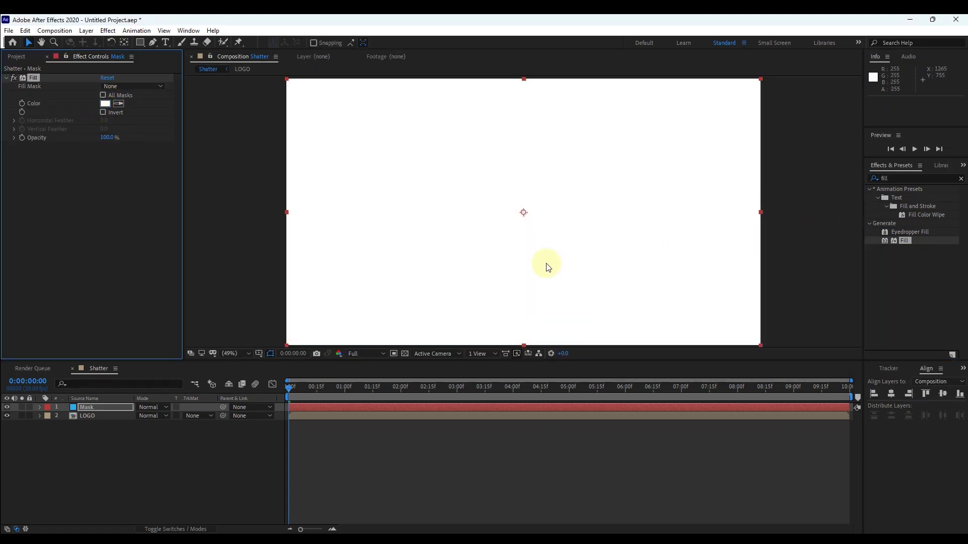
# Step: Hide the Mask solid and draw a closed five-point Pen mask on it over the upper-right part of the cookie
pyautogui.click(6, 407)
pyautogui.click(202, 434)
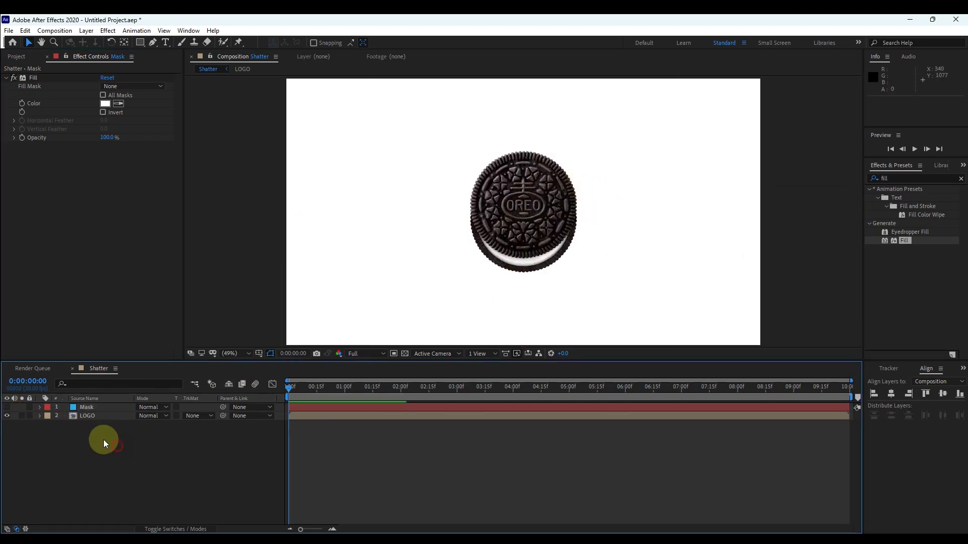
pyautogui.click(89, 408)
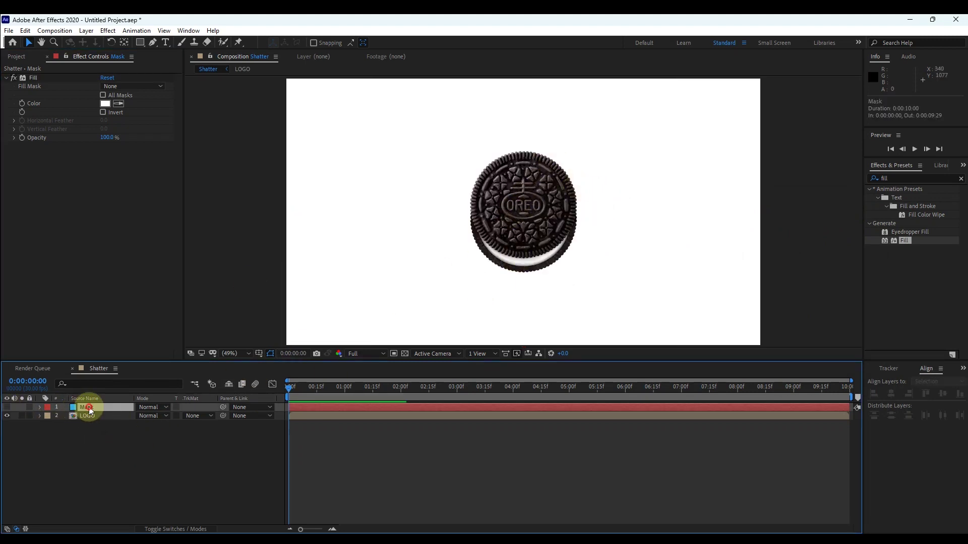
pyautogui.click(153, 42)
pyautogui.click(496, 145)
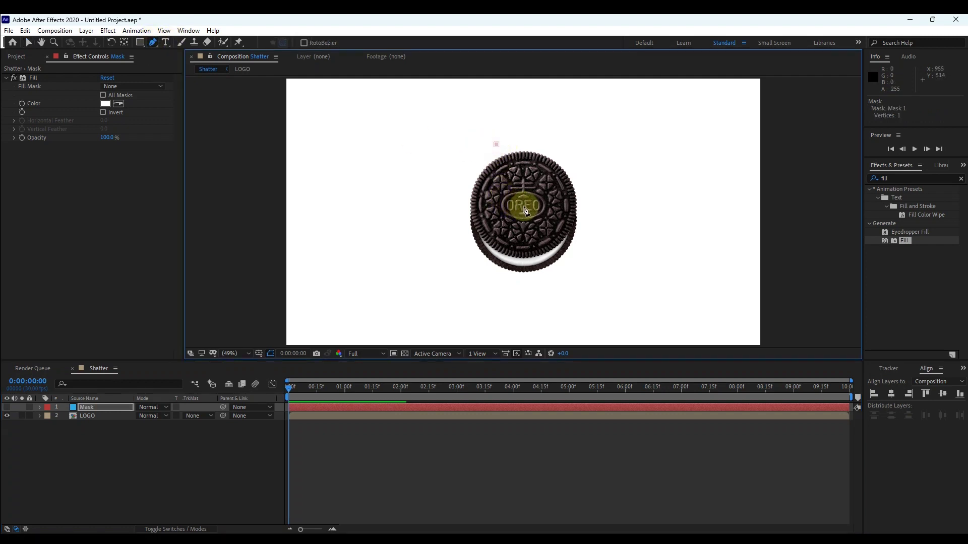
pyautogui.click(523, 206)
pyautogui.click(612, 207)
pyautogui.click(611, 161)
pyautogui.click(555, 121)
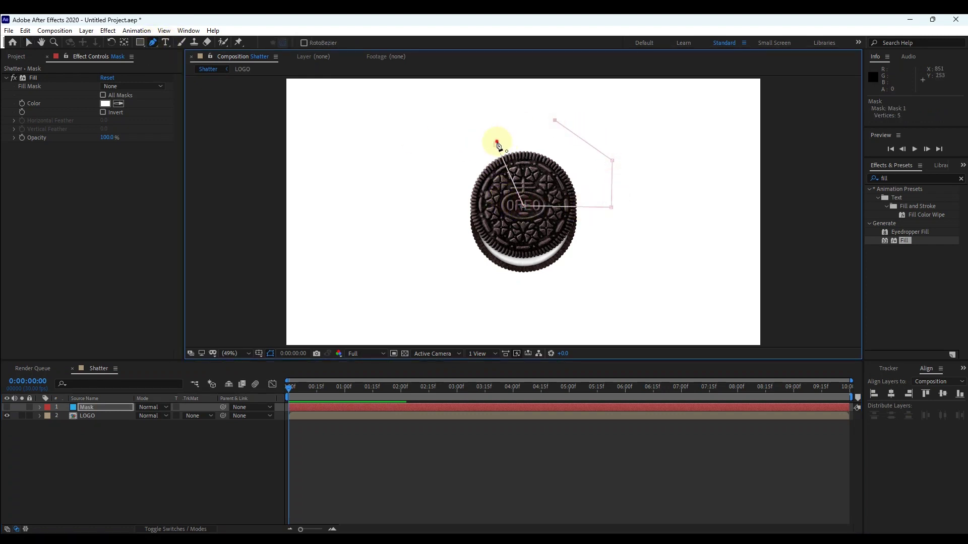
pyautogui.click(496, 144)
pyautogui.click(7, 407)
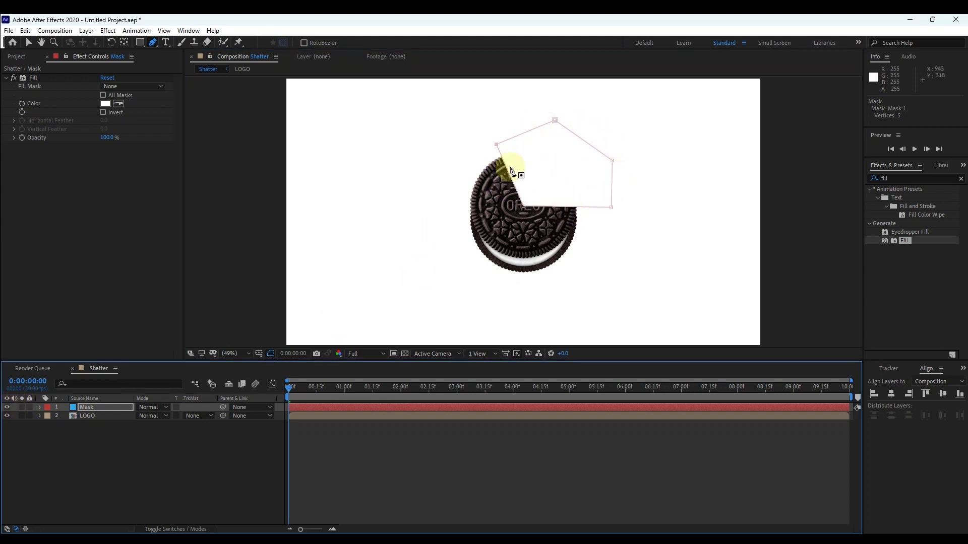
pyautogui.click(7, 408)
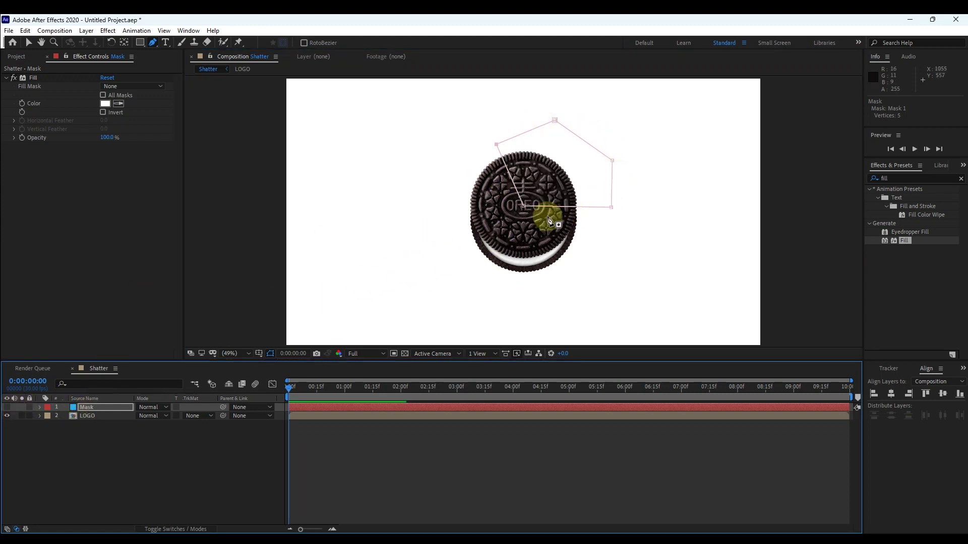
# Step: Set the LOGO layer's Shatter Gradient Layer to Mask, using Effects & Masks as its source
pyautogui.click(92, 414)
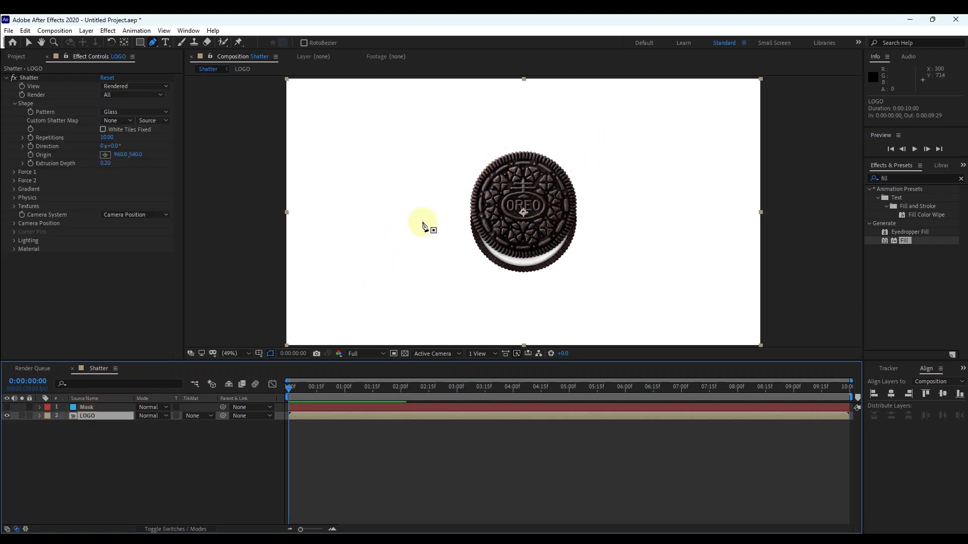
pyautogui.click(23, 189)
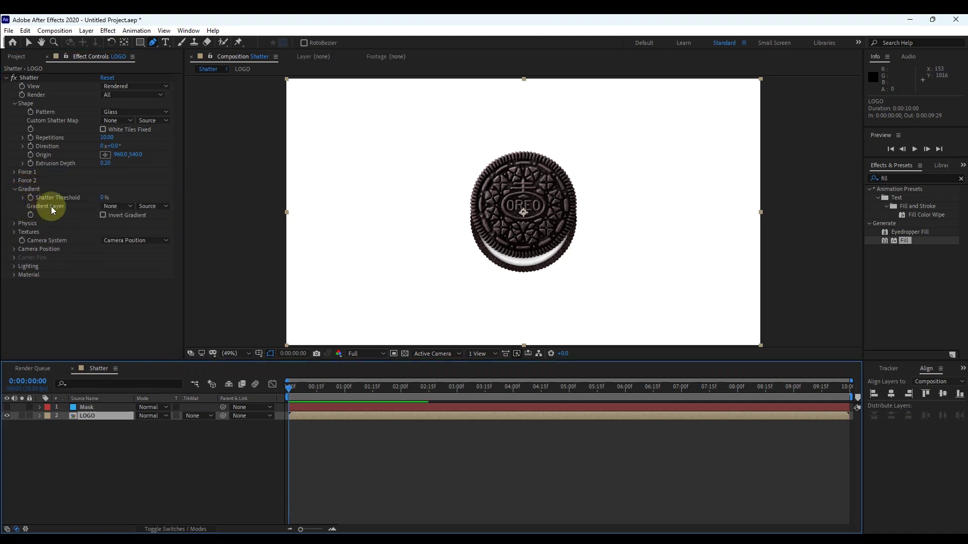
pyautogui.click(130, 206)
pyautogui.click(132, 233)
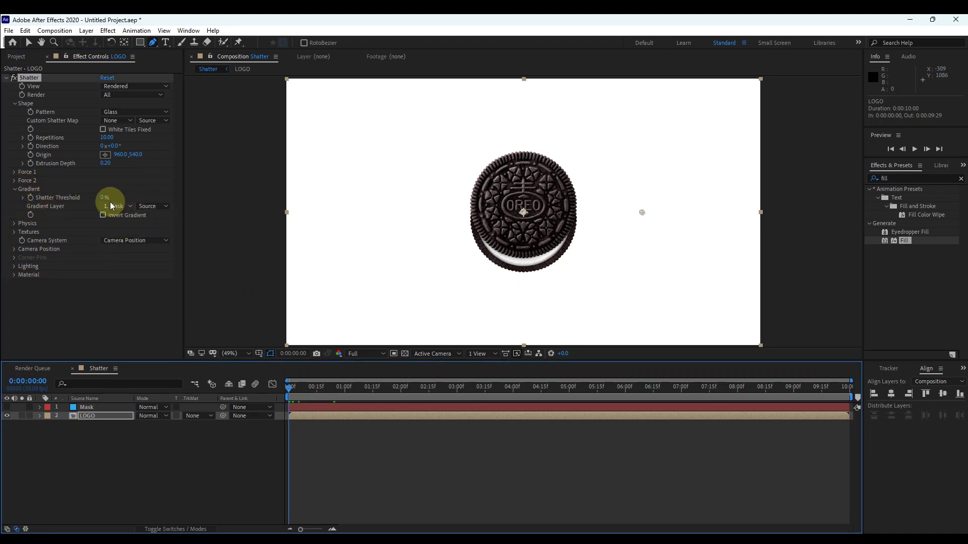
pyautogui.click(148, 206)
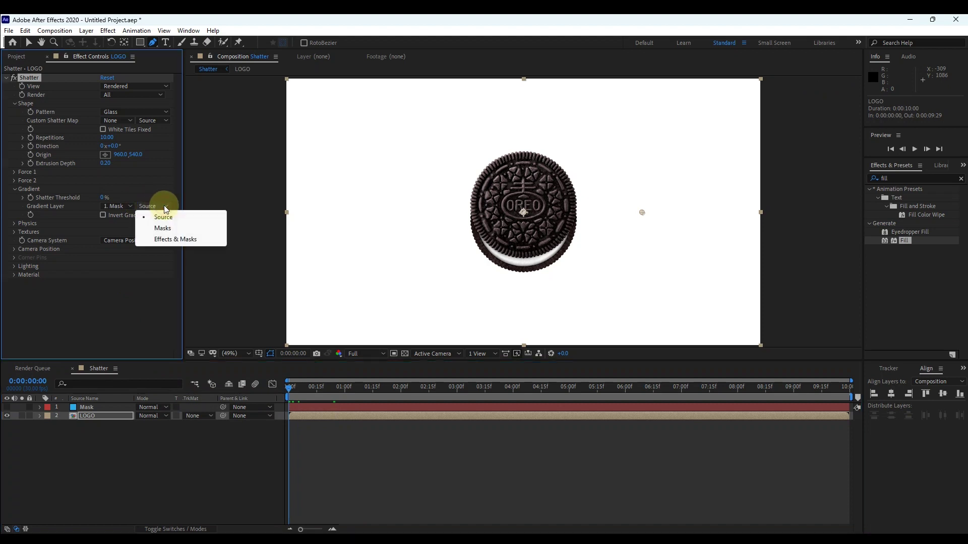
pyautogui.click(173, 240)
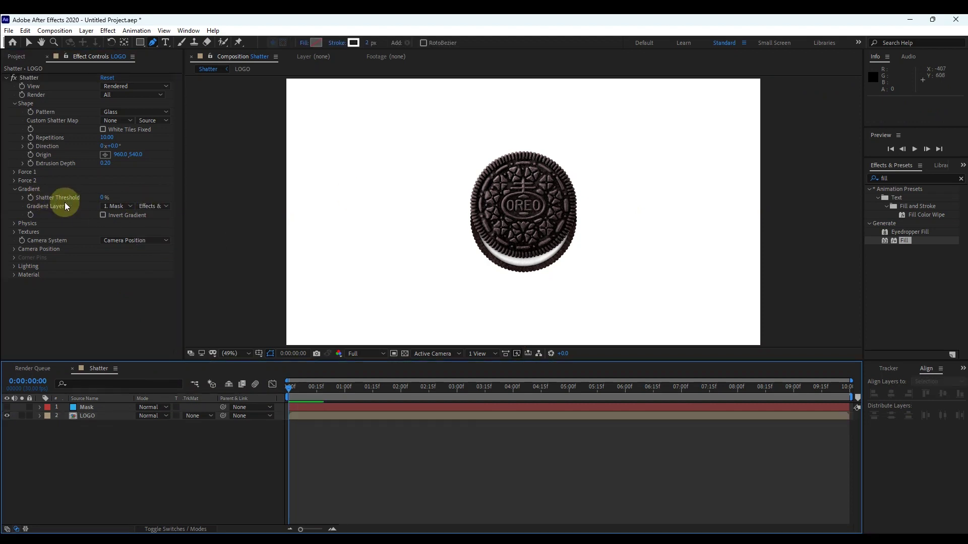
# Step: Set the Shatter Threshold to 1% and preview the animation
pyautogui.click(102, 197)
pyautogui.write('1')
pyautogui.click(126, 282)
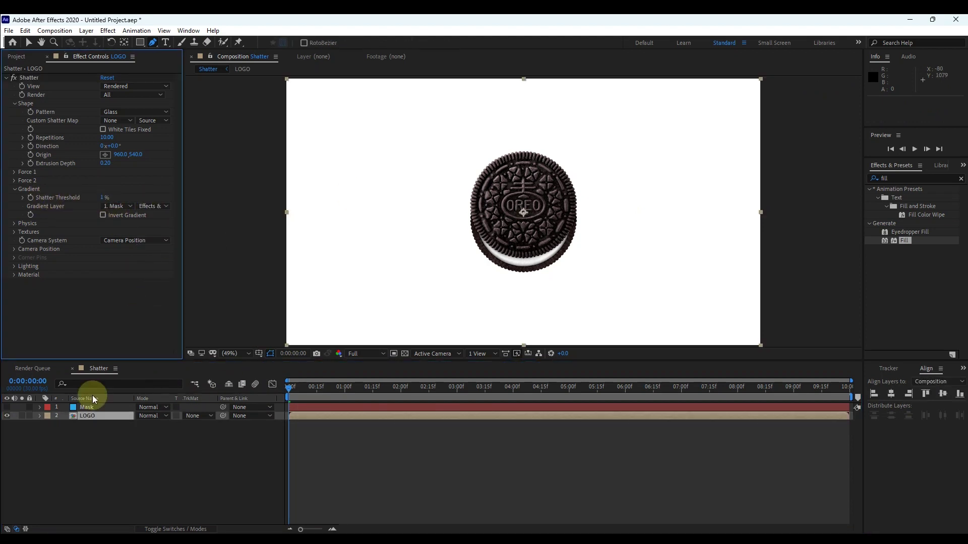
pyautogui.press('space')
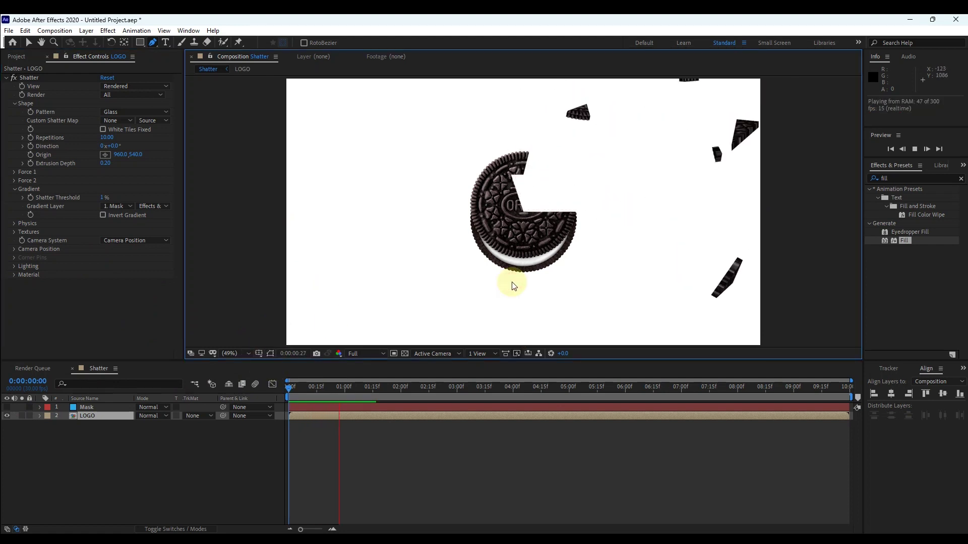
# Step: Activate the Selection tool and move the current time to frame 8 (0:00:00:08)
pyautogui.moveTo(397, 371); pyautogui.dragTo(295, 398)
pyautogui.press('v')
pyautogui.press('pagedown')
pyautogui.press('pagedown')
pyautogui.press('pagedown')
pyautogui.press('pagedown')
pyautogui.press('pagedown')
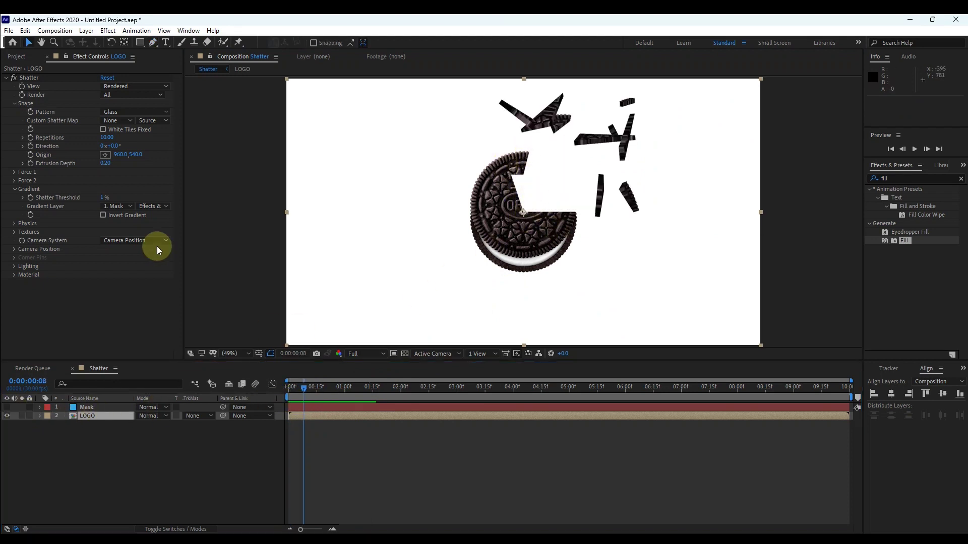
# Step: Set the Shatter shape's Repetitions to 45 and move its Origin to about 961.6, 530.8 near the cookie's centre
pyautogui.click(106, 138)
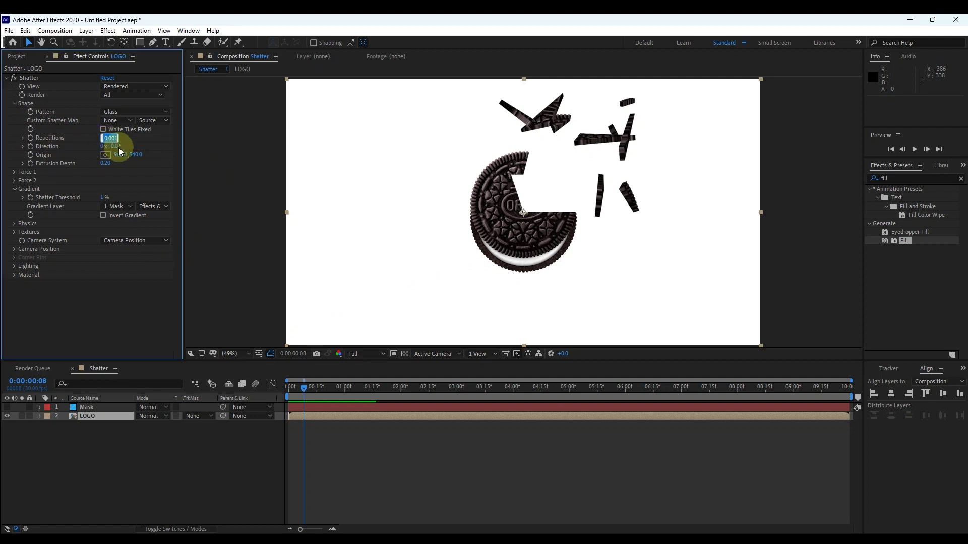
pyautogui.press('Return')
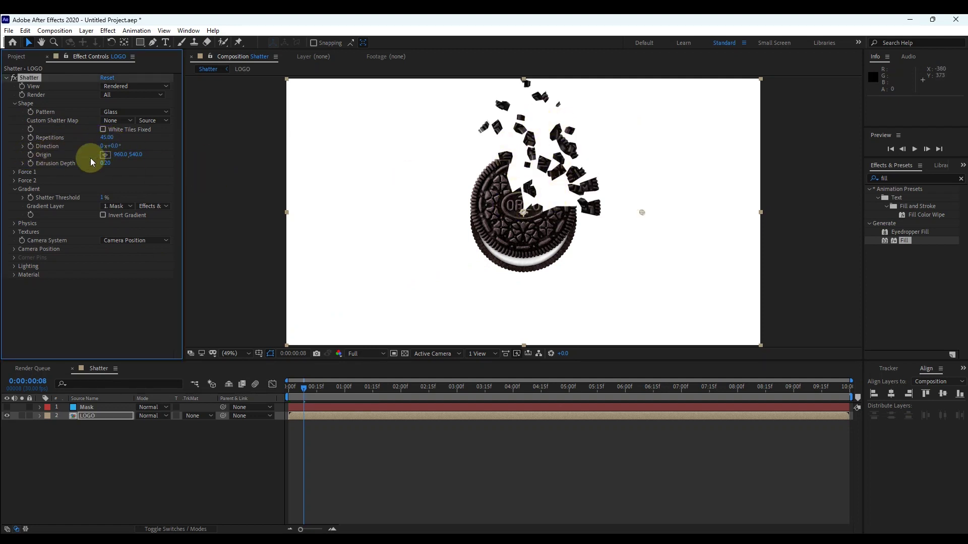
pyautogui.click(105, 155)
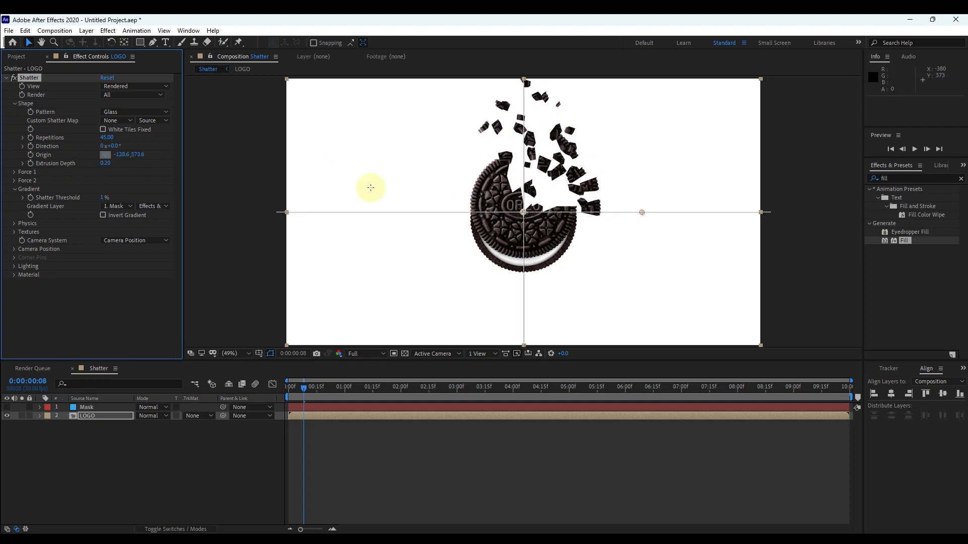
pyautogui.click(516, 200)
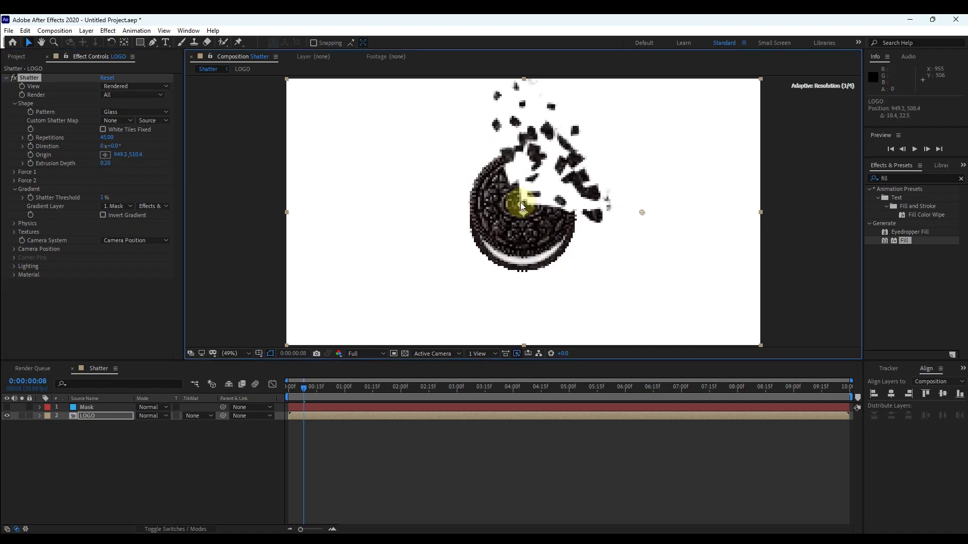
pyautogui.moveTo(521, 207); pyautogui.dragTo(539, 172)
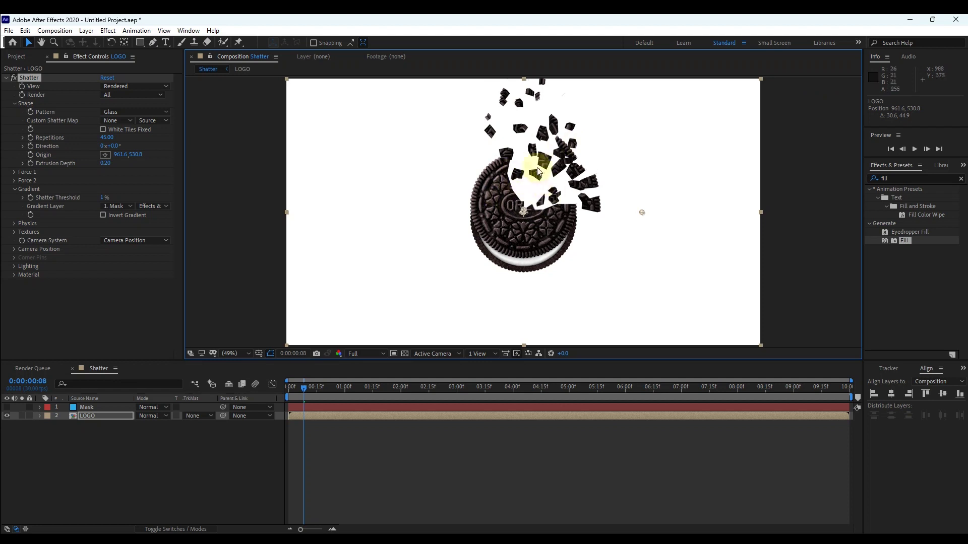
# Step: Set the Shatter Extrusion Depth to 0.05 and move the current time to frame 4 (0:00:00:04)
pyautogui.click(111, 164)
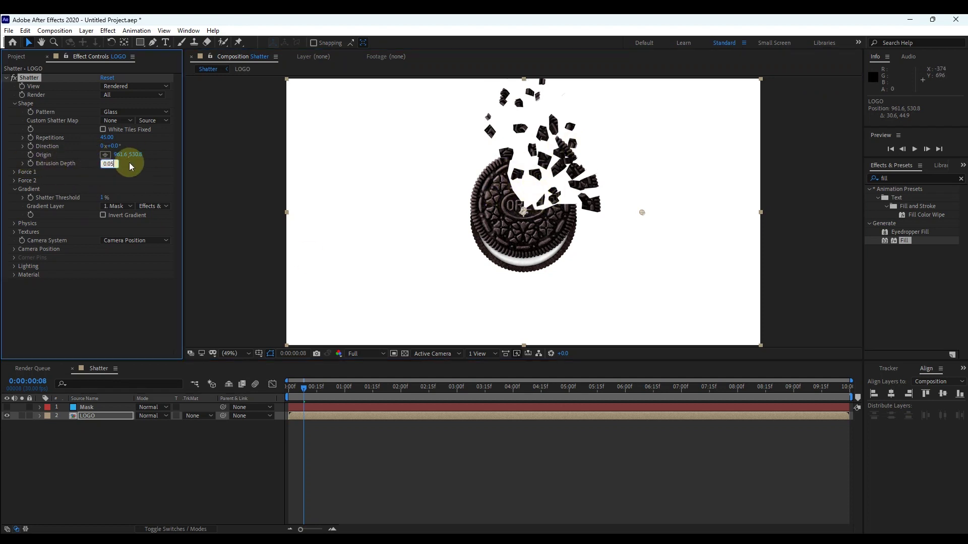
pyautogui.press('Return')
pyautogui.moveTo(307, 386)
pyautogui.mouseDown()
pyautogui.moveTo(321, 391)
pyautogui.moveTo(297, 382)
pyautogui.mouseUp()
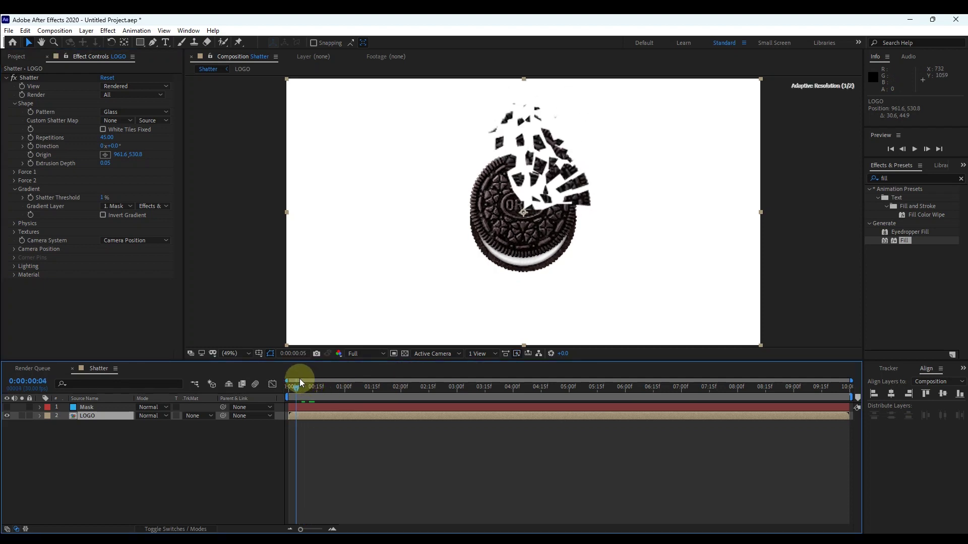
# Step: Set the Shatter lighting to Light Intensity 0.30, Ambient Light 0.80 and Light Depth 0
pyautogui.click(13, 266)
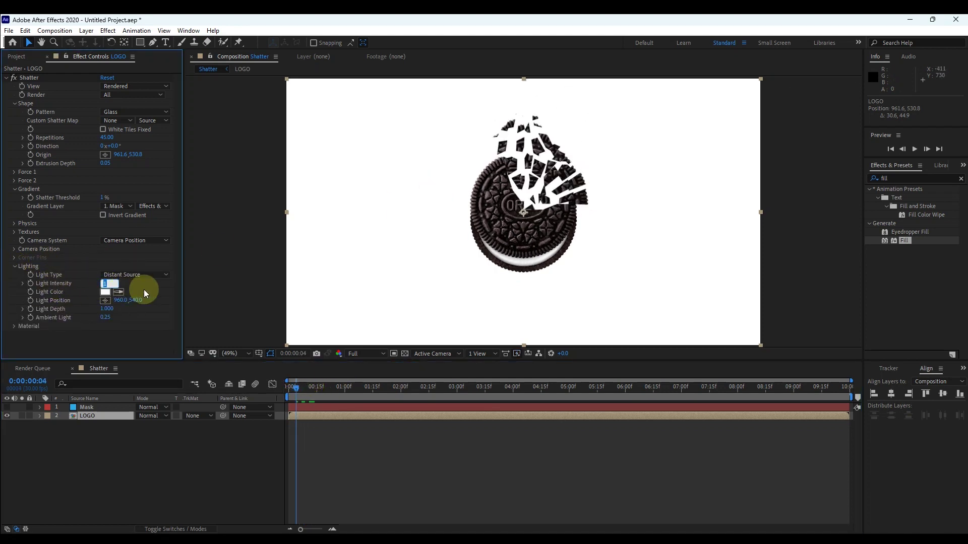
pyautogui.write('0.3')
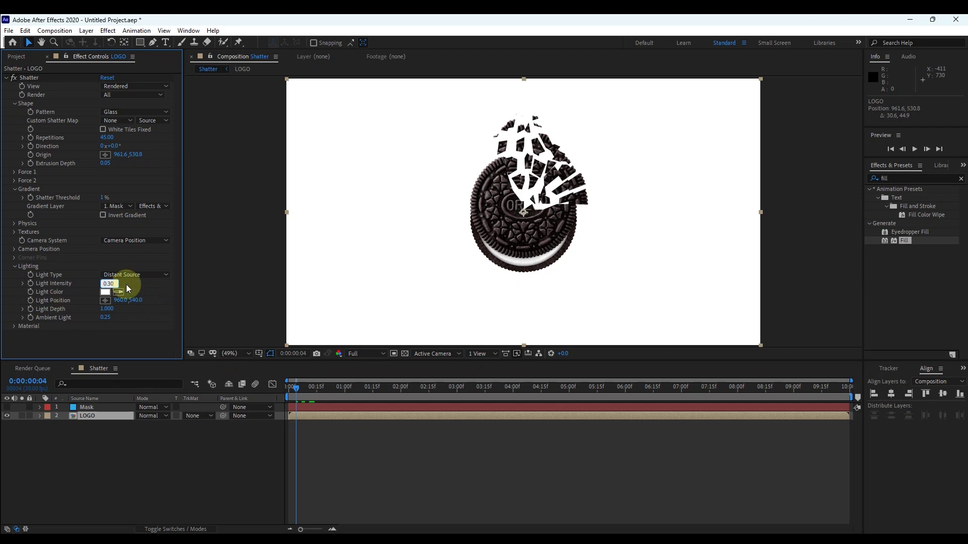
pyautogui.press('Return')
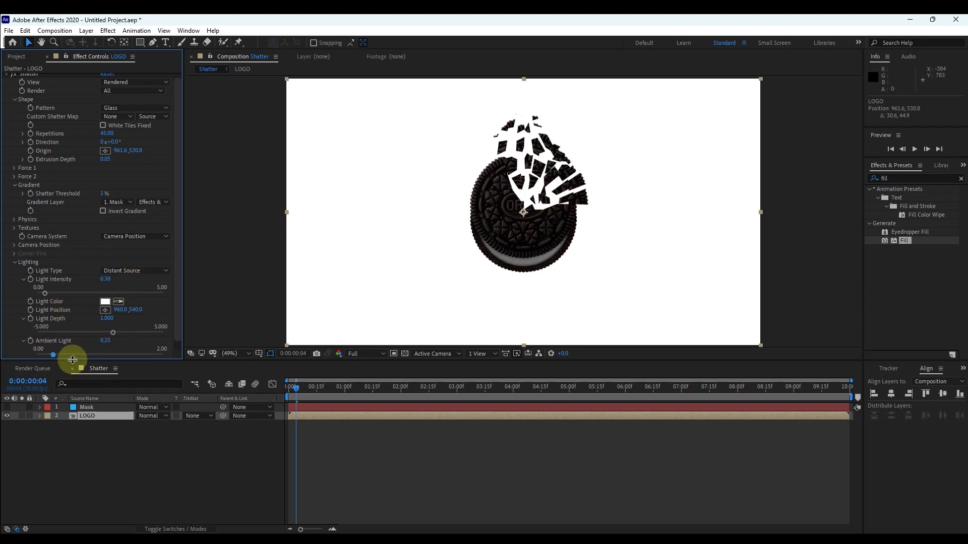
pyautogui.click(103, 343)
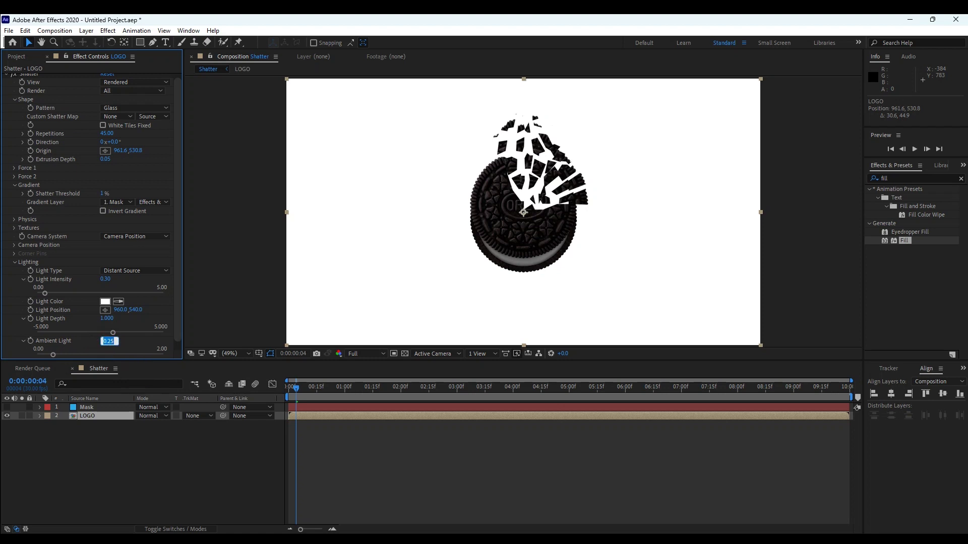
pyautogui.write('0.8')
pyautogui.press('Return')
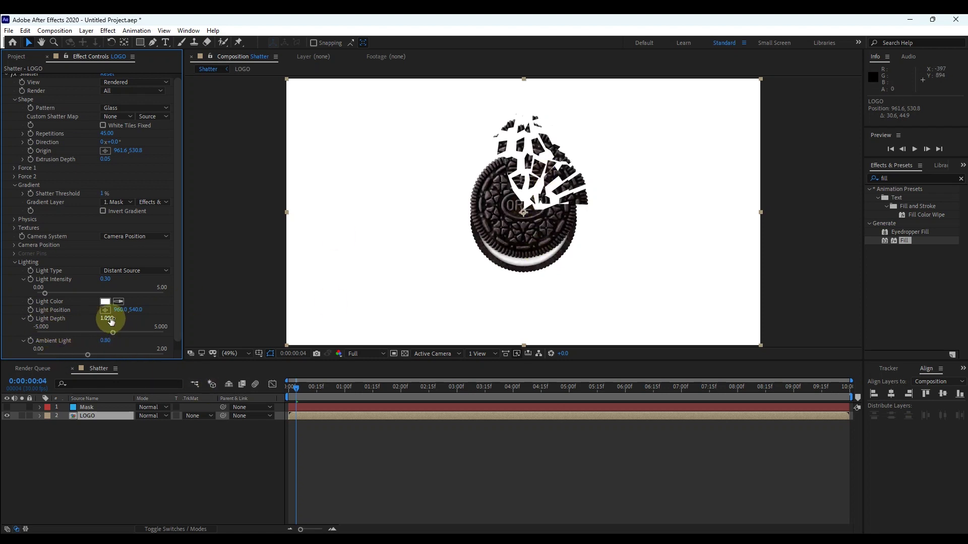
pyautogui.write('0')
pyautogui.press('Return')
# Step: Preview the shatter animation and park the current time at frame 6 (0:00:00:06)
pyautogui.press('space')
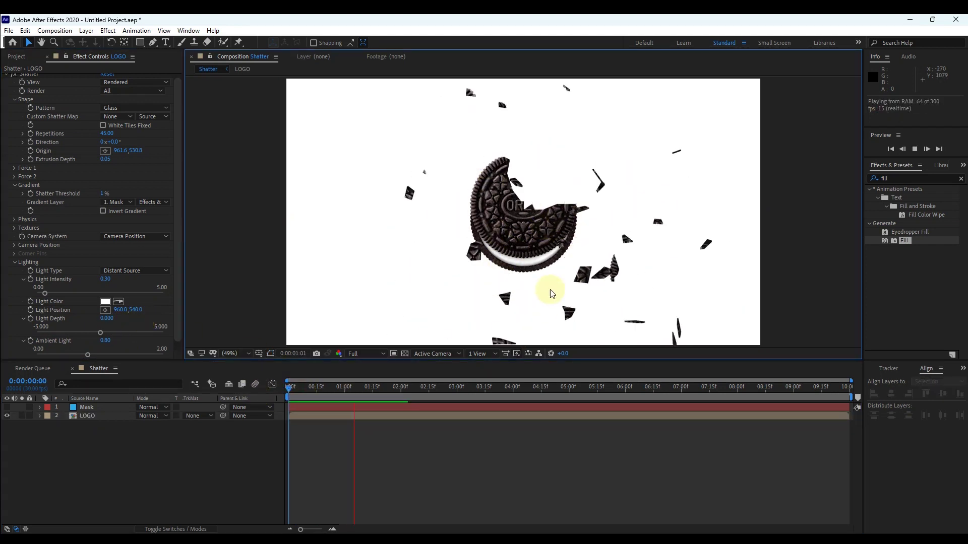
pyautogui.click(302, 390)
pyautogui.moveTo(302, 393); pyautogui.dragTo(299, 390)
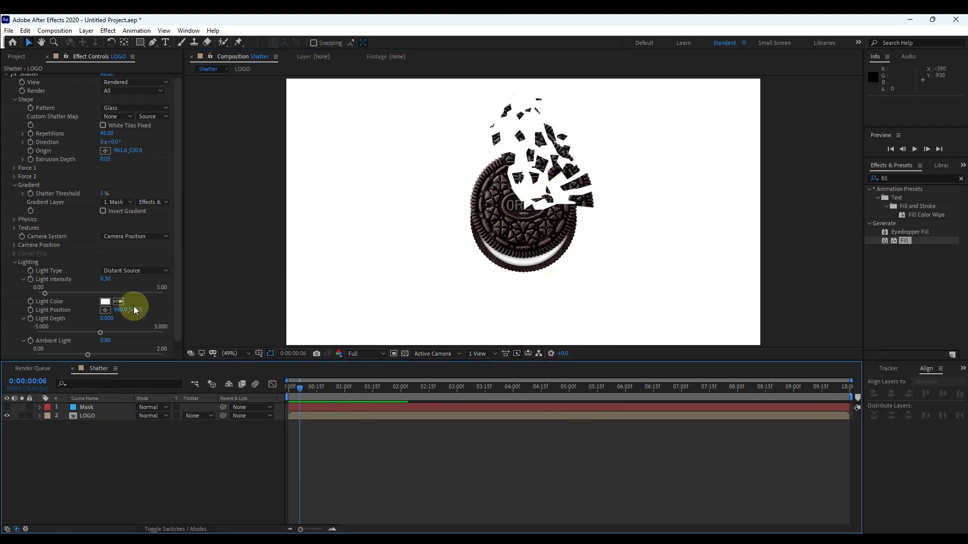
# Step: Collapse the Lighting, Gradient and Shape groups and set the Shatter Physics Gravity to 0
pyautogui.click(14, 262)
pyautogui.click(14, 189)
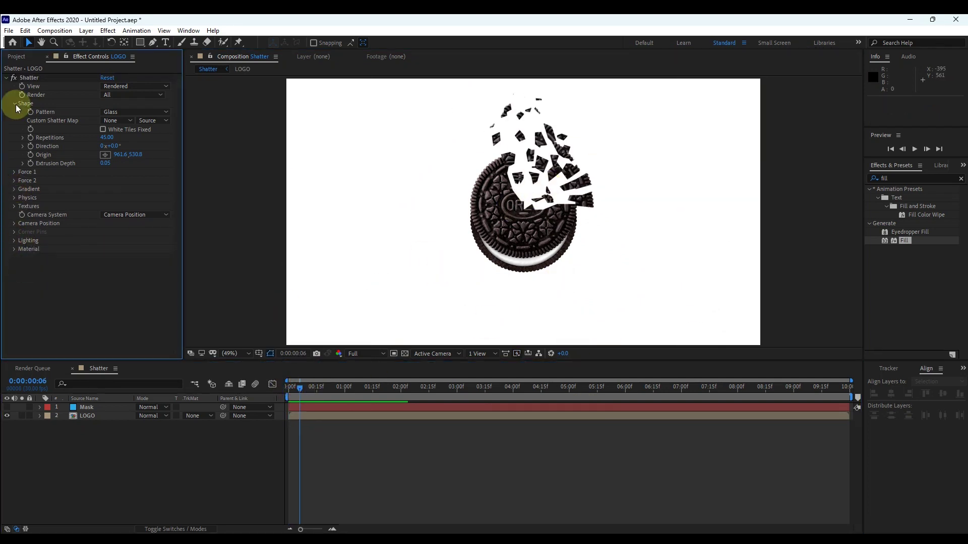
pyautogui.click(14, 103)
pyautogui.click(14, 138)
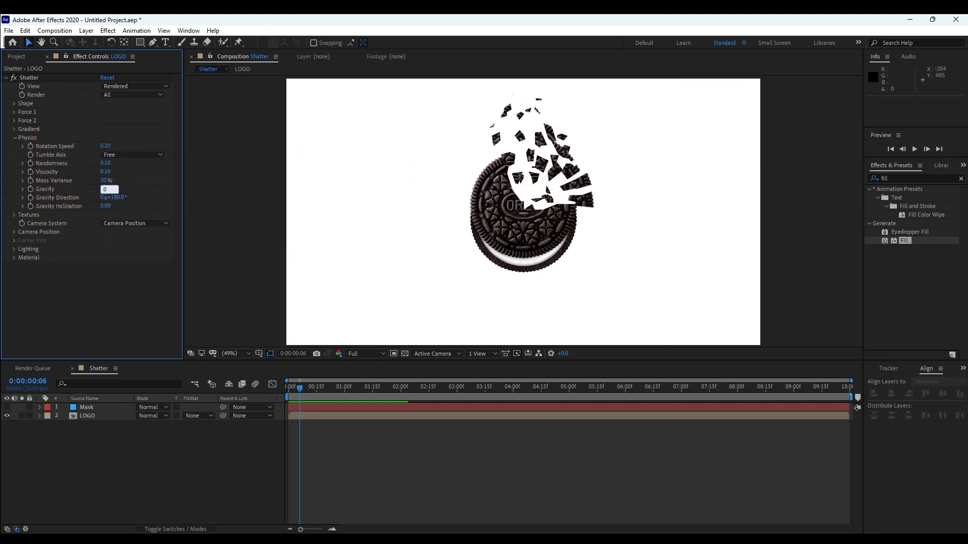
pyautogui.click(475, 189)
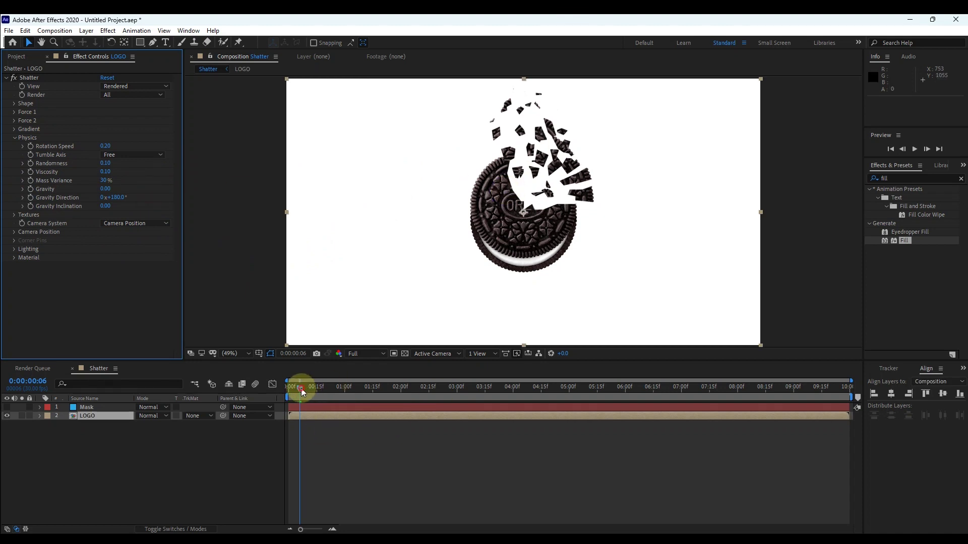
# Step: Preview the animation from the start and park the current time at frame 5 (0:00:00:05)
pyautogui.moveTo(301, 388); pyautogui.dragTo(289, 388)
pyautogui.press('space')
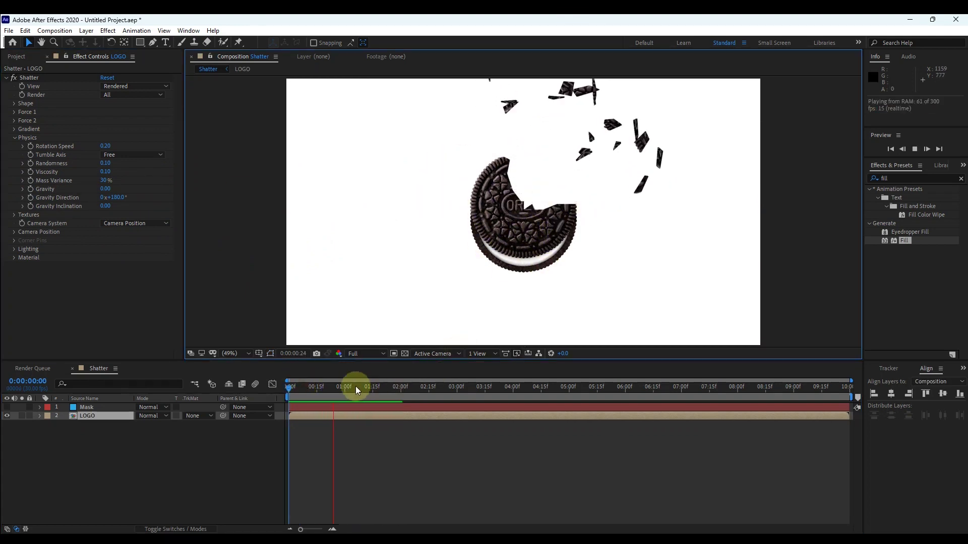
pyautogui.moveTo(355, 386); pyautogui.dragTo(289, 391)
pyautogui.click(527, 161)
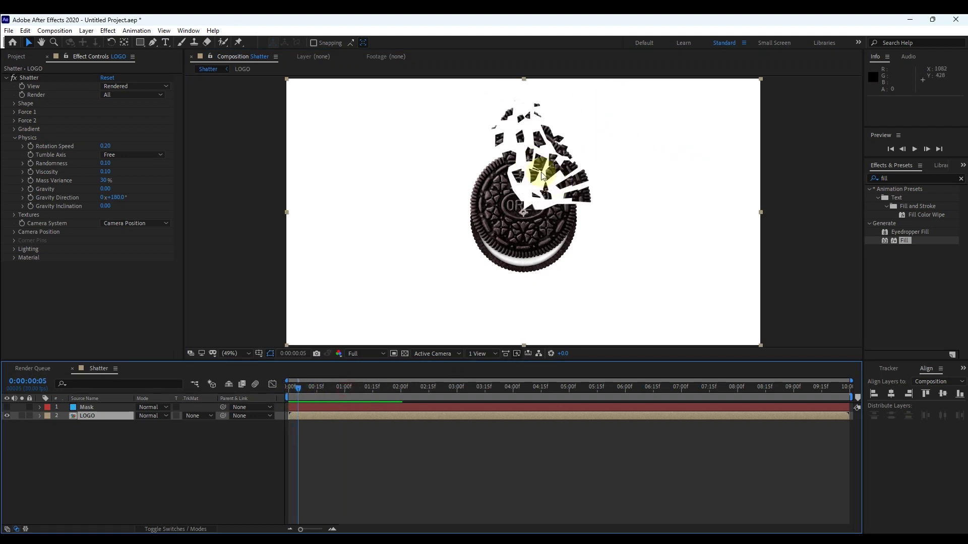
# Step: Set the Shatter Physics to Rotation Speed 0.30, Tumble Axis XY, Randomness 0.30 and Viscosity 0.50
pyautogui.click(105, 146)
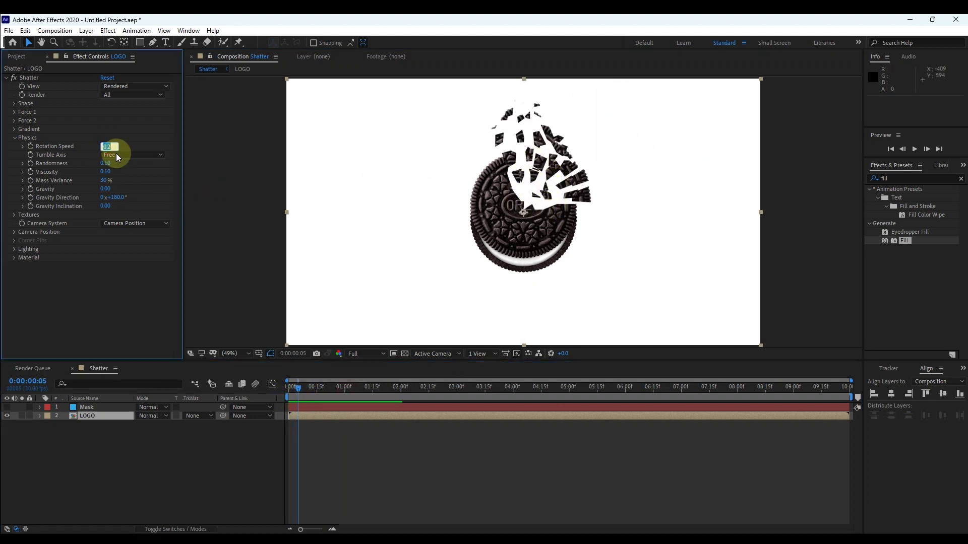
pyautogui.press('Return')
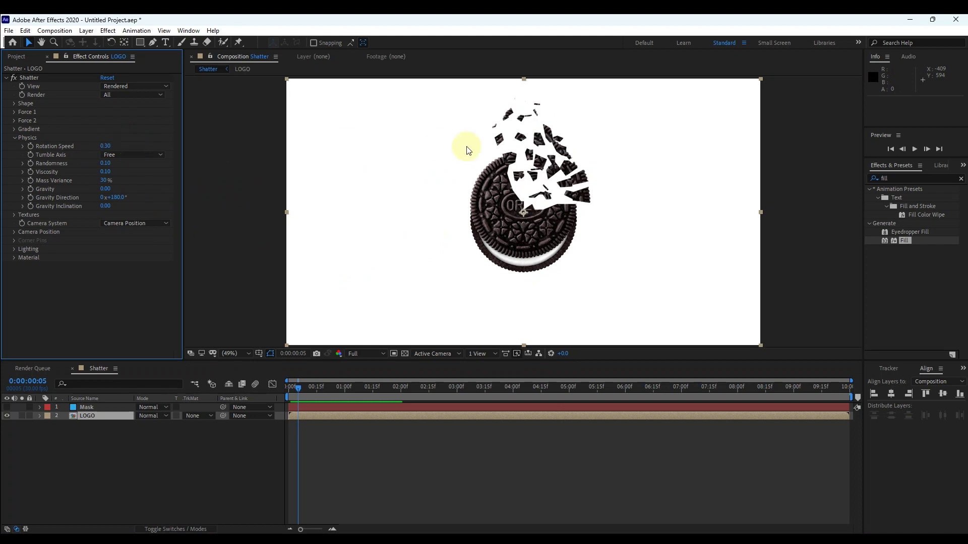
pyautogui.click(159, 154)
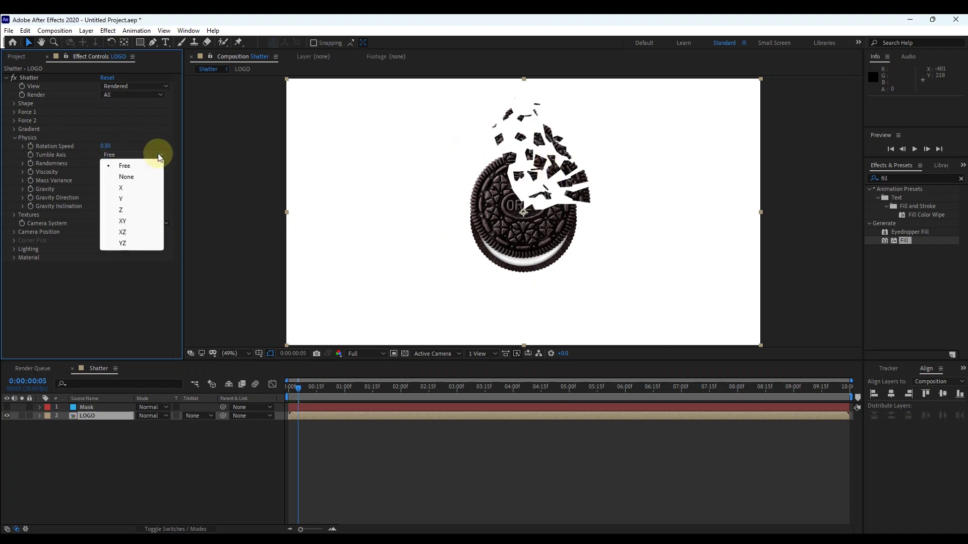
pyautogui.click(125, 222)
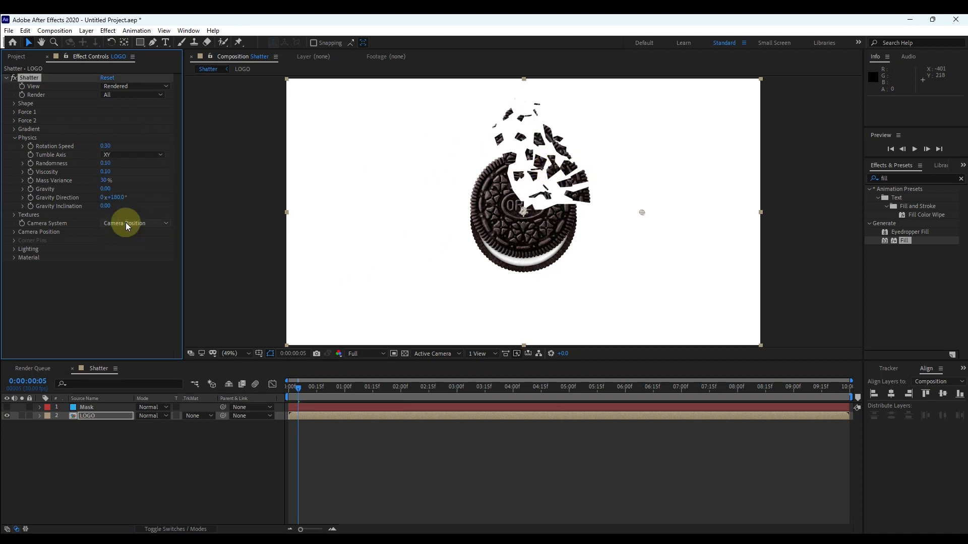
pyautogui.click(106, 163)
pyautogui.write('0')
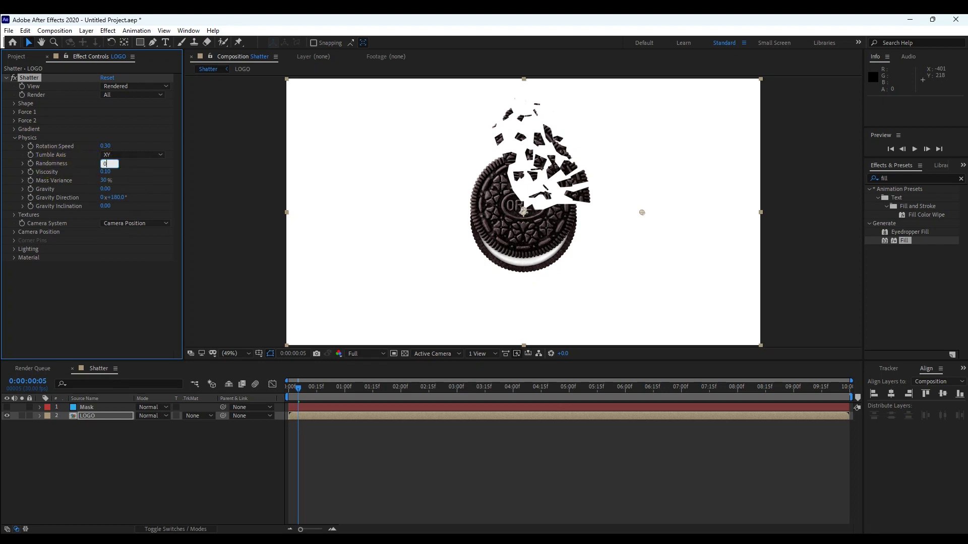
pyautogui.click(129, 164)
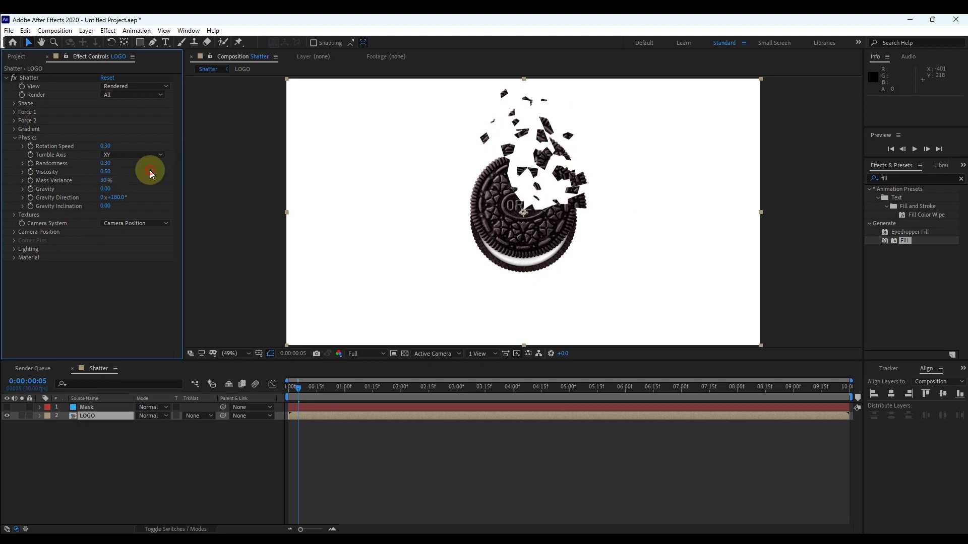
# Step: Play the animation from the first frame to check the piece motion, then return to frame 5
pyautogui.moveTo(296, 386); pyautogui.dragTo(288, 386)
pyautogui.press('space')
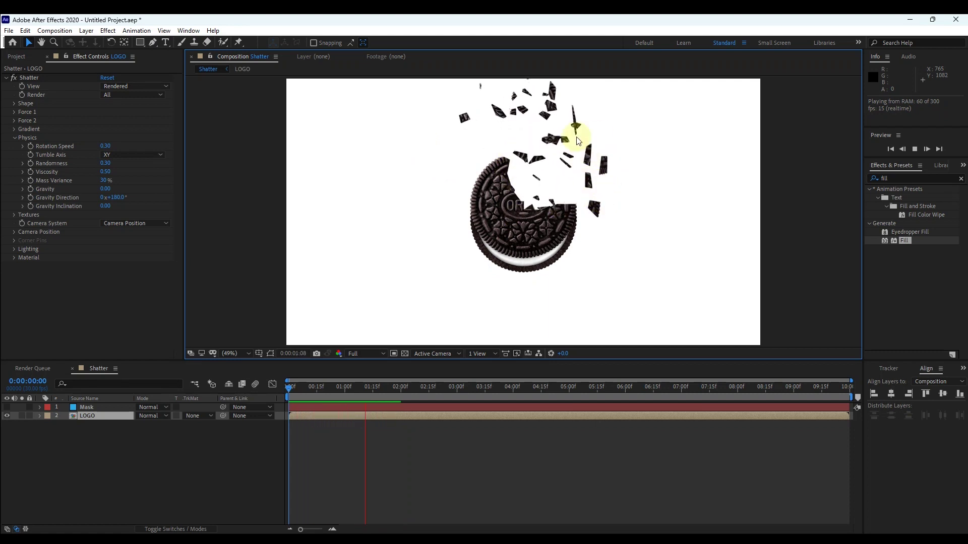
pyautogui.click(298, 389)
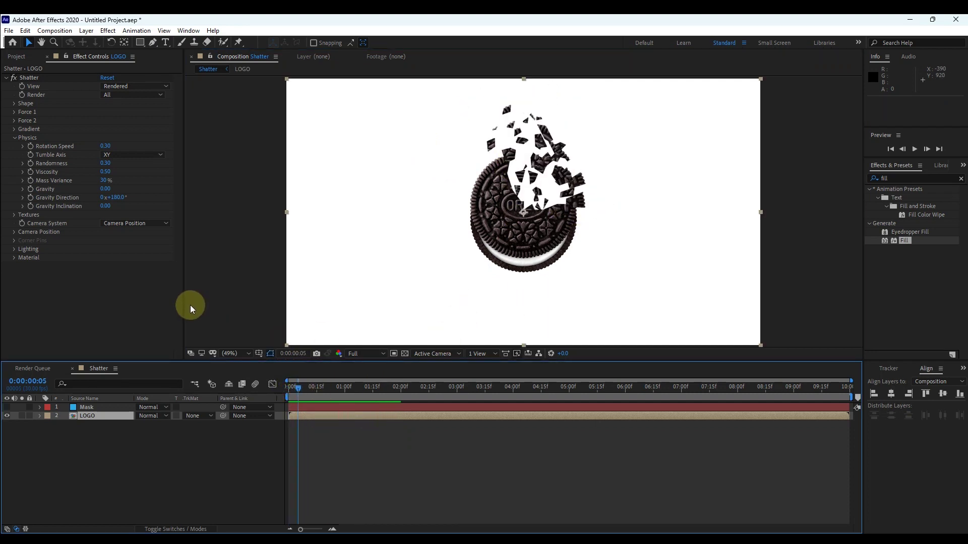
# Step: Add a Force 1 Radius keyframe at 0:00:01:00 and expand the LOGO layer's Force 1 properties in the timeline
pyautogui.click(14, 138)
pyautogui.click(14, 112)
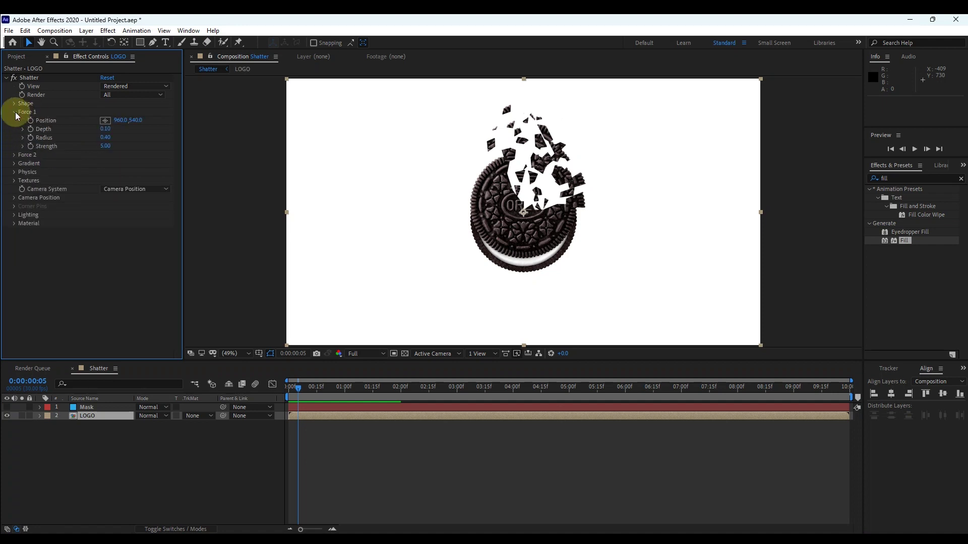
pyautogui.moveTo(292, 387); pyautogui.dragTo(345, 388)
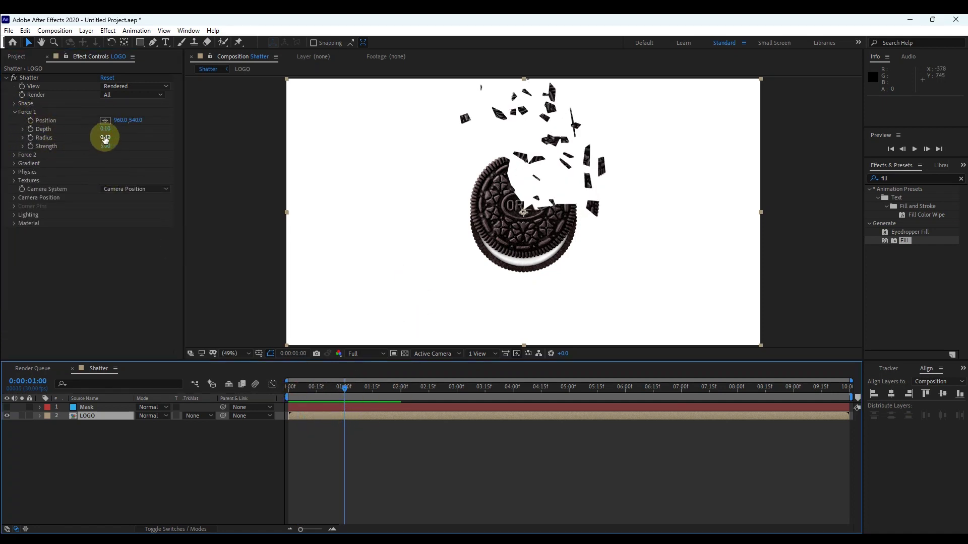
pyautogui.click(31, 138)
pyautogui.click(39, 416)
pyautogui.click(49, 425)
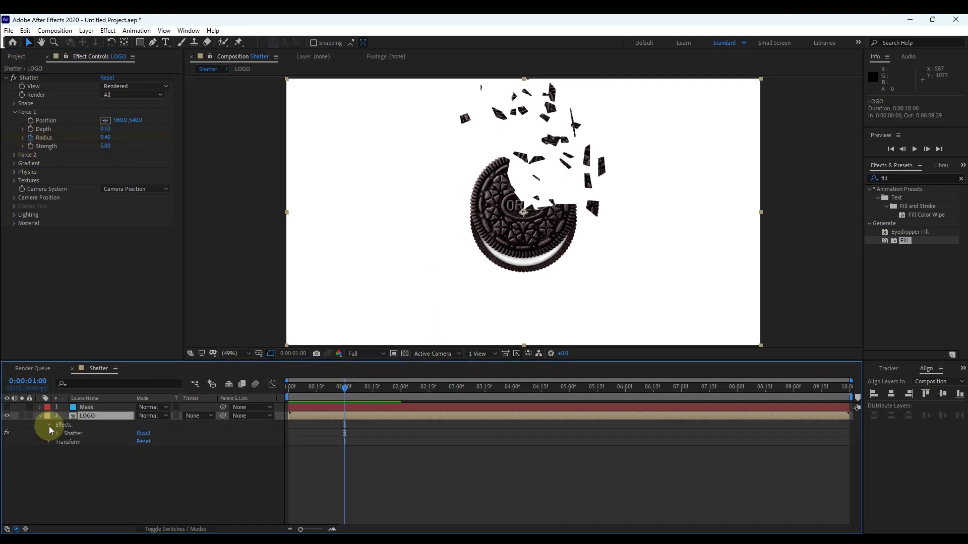
pyautogui.click(58, 433)
pyautogui.moveTo(849, 467); pyautogui.dragTo(862, 454)
pyautogui.click(65, 451)
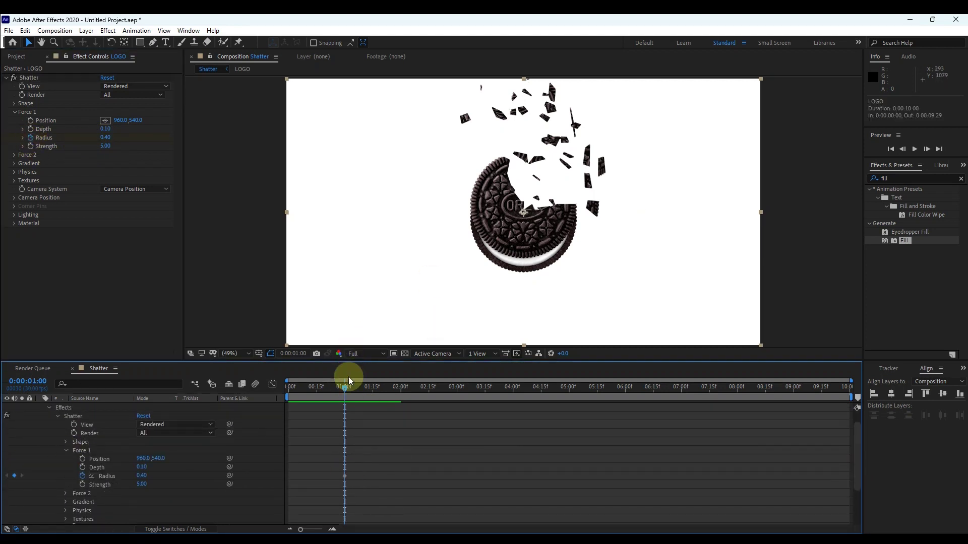
# Step: Keyframe the Force 1 Radius at 0 on frame 21 (0:00:00:21) and preview the animation from the start
pyautogui.moveTo(344, 388); pyautogui.dragTo(327, 388)
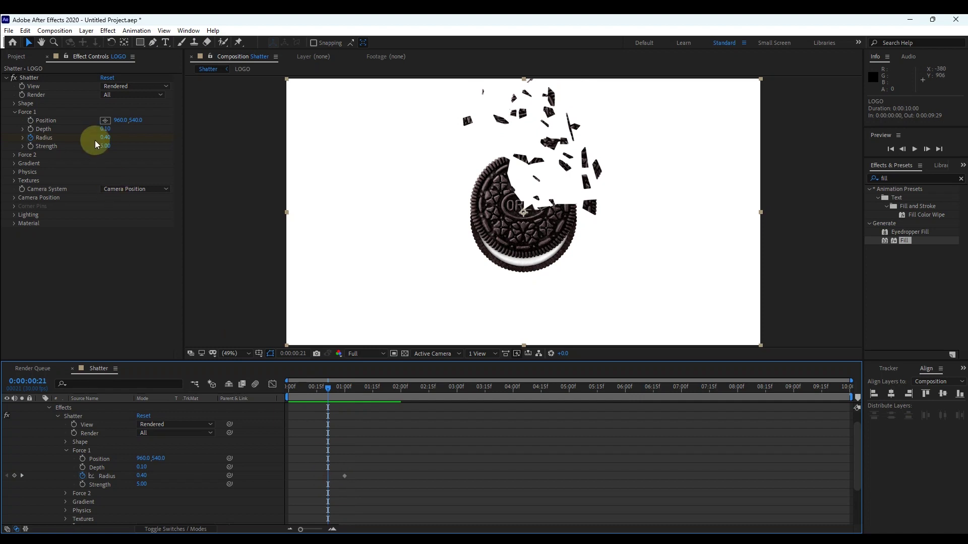
pyautogui.moveTo(97, 136); pyautogui.dragTo(108, 190)
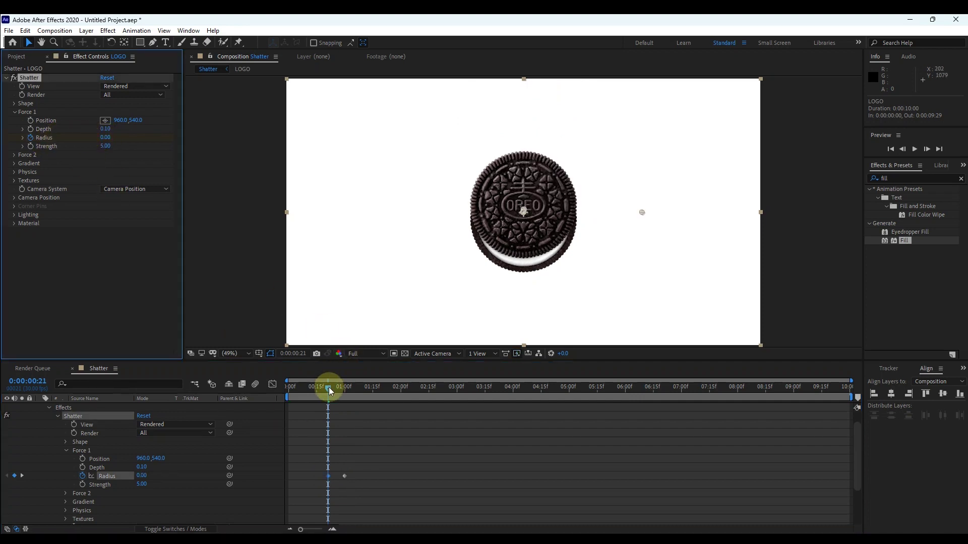
pyautogui.moveTo(328, 385); pyautogui.dragTo(251, 385)
pyautogui.press('space')
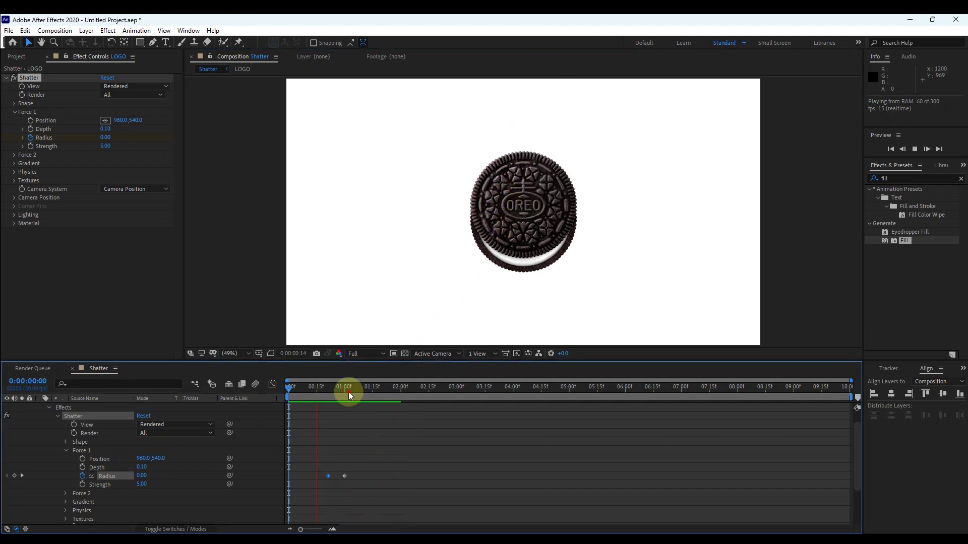
pyautogui.press('space')
# Step: Check the Mask layer's outline against the breaking cookie area and move the time to 0:00:00:27
pyautogui.click(87, 409)
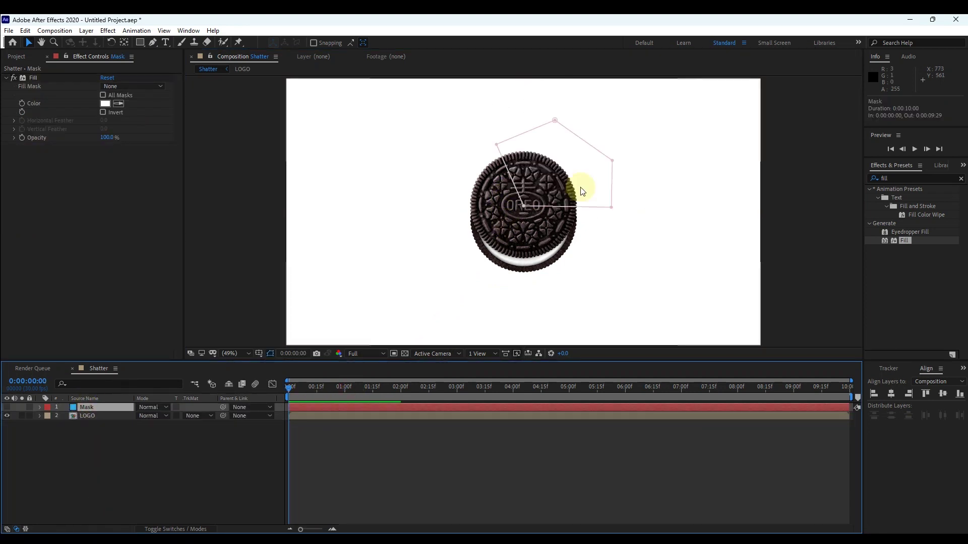
pyautogui.moveTo(298, 389); pyautogui.dragTo(348, 387)
pyautogui.moveTo(546, 199); pyautogui.dragTo(504, 244)
pyautogui.press('pageup')
pyautogui.press('pageup')
pyautogui.press('pageup')
pyautogui.press('pageup')
pyautogui.press('pageup')
# Step: Duplicate the LOGO layer and set the upper copy's Shatter Shape Repetitions to 200
pyautogui.click(87, 416)
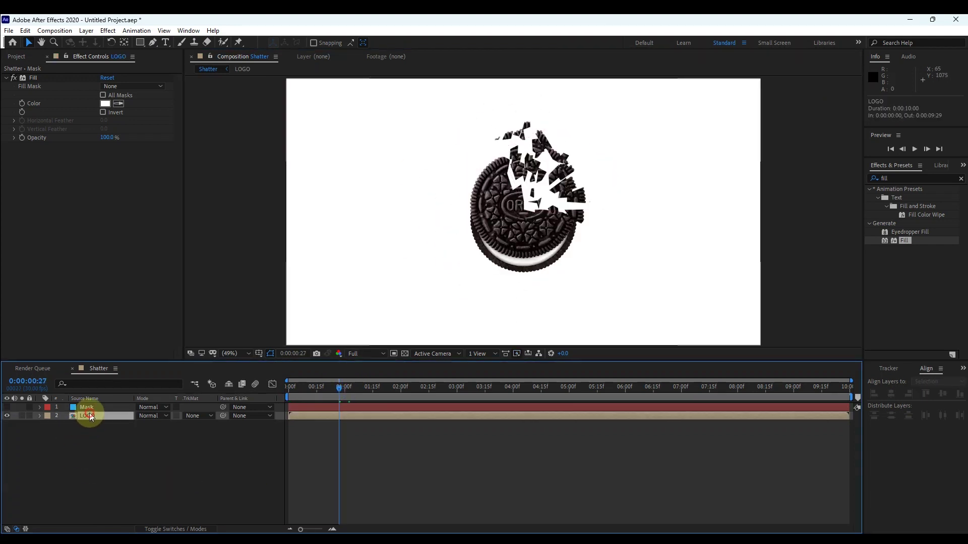
pyautogui.hotkey('ctrl', 'd')
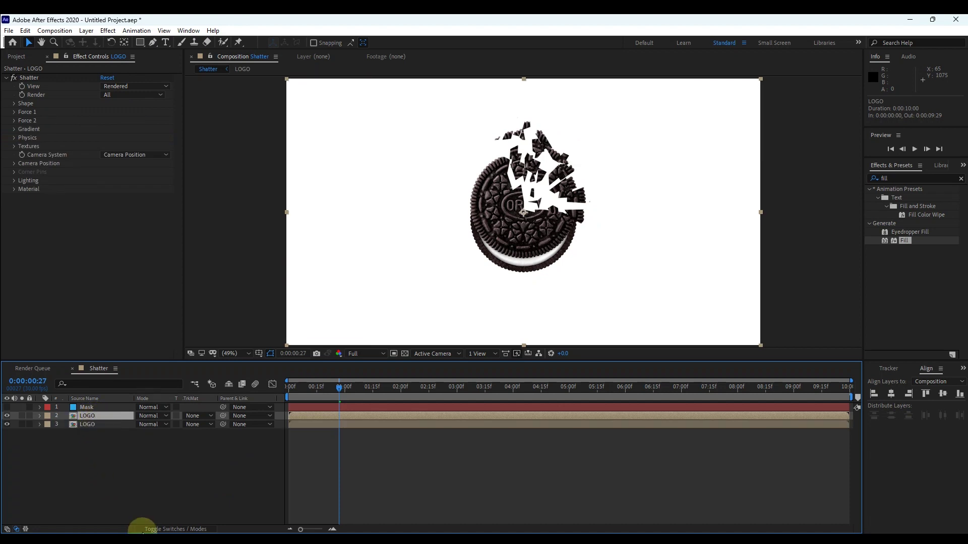
pyautogui.click(14, 137)
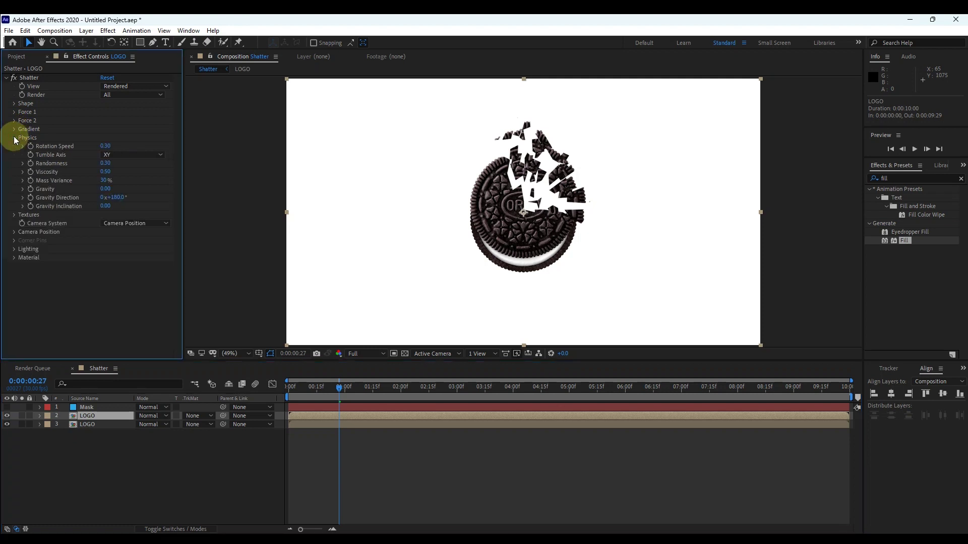
pyautogui.click(14, 111)
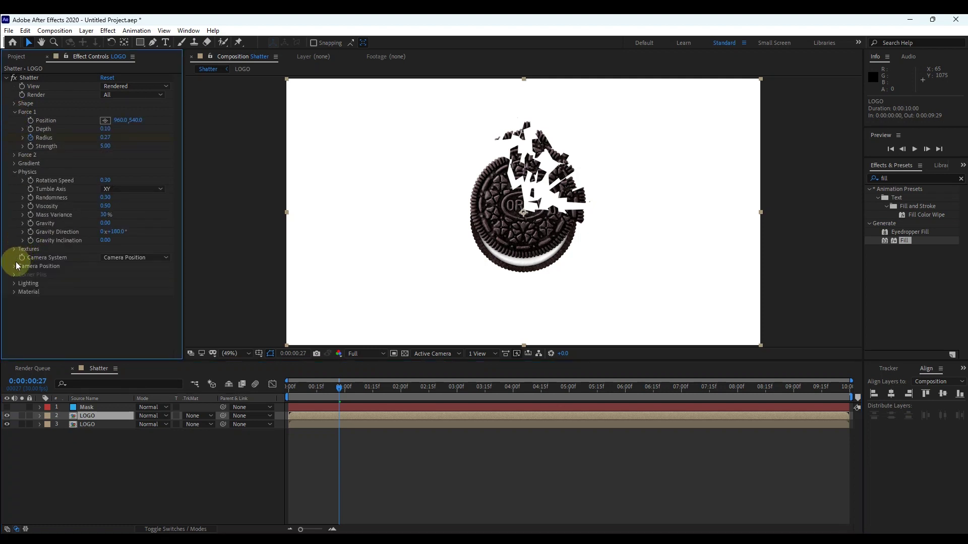
pyautogui.click(15, 284)
pyautogui.click(15, 103)
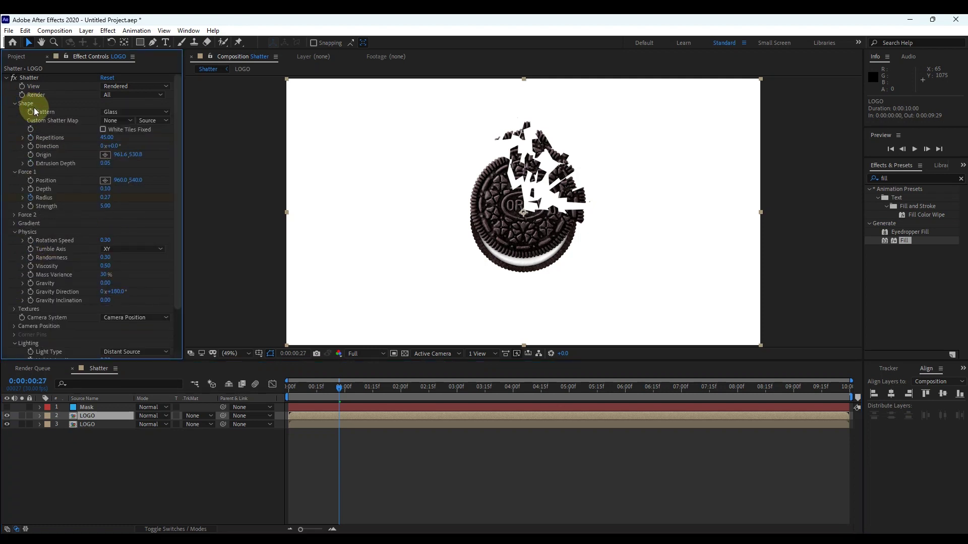
pyautogui.click(111, 139)
pyautogui.press('Return')
pyautogui.scroll(-3, 128, 137)
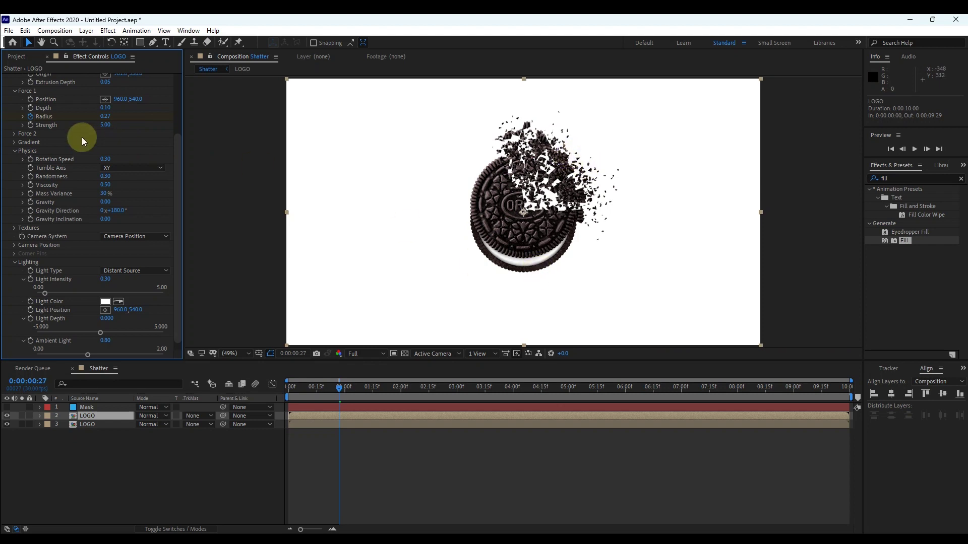
# Step: Preview the smaller pieces, and at 0:00:01:03 set Force 1 Strength to 4.00 and Shape Extrusion Depth to 0.00
pyautogui.click(338, 387)
pyautogui.press('space')
pyautogui.click(105, 126)
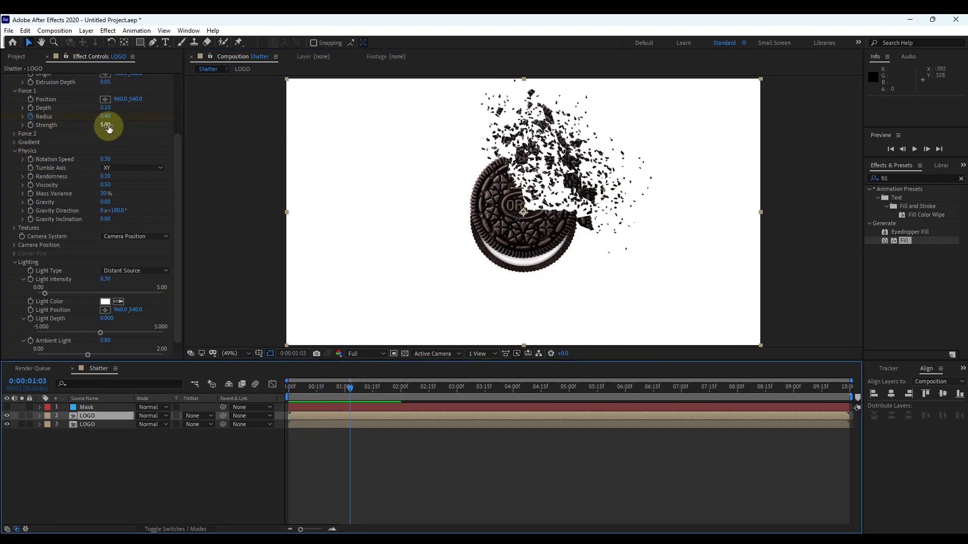
pyautogui.press('Return')
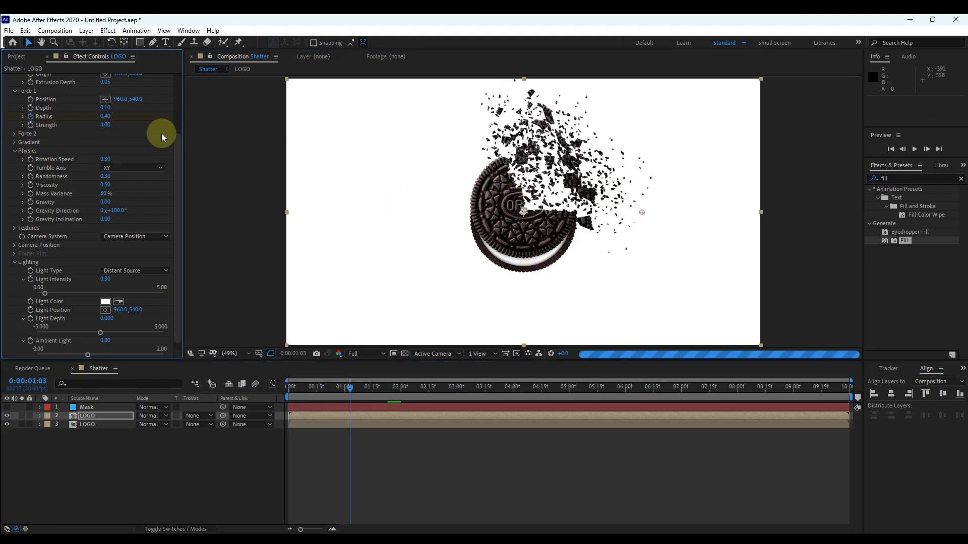
pyautogui.moveTo(178, 184); pyautogui.dragTo(177, 135)
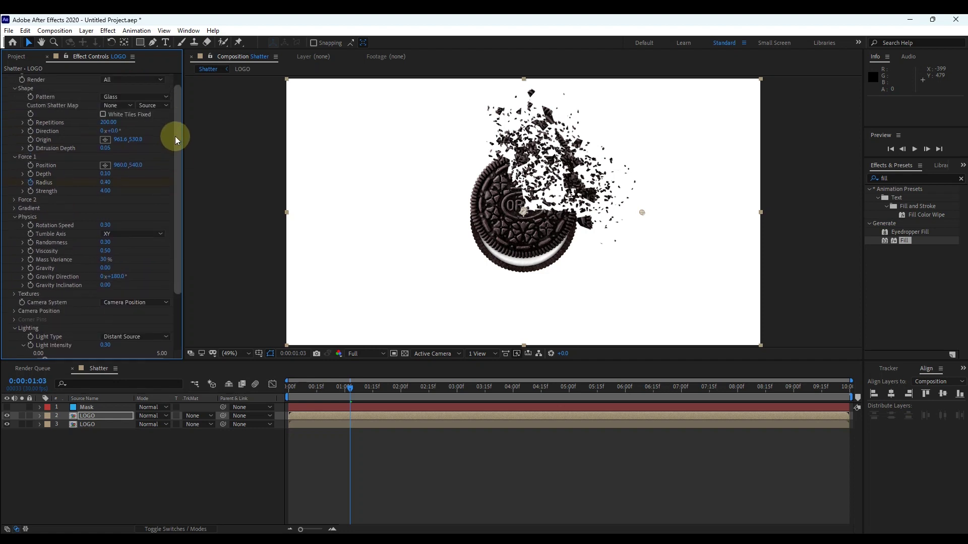
pyautogui.click(105, 147)
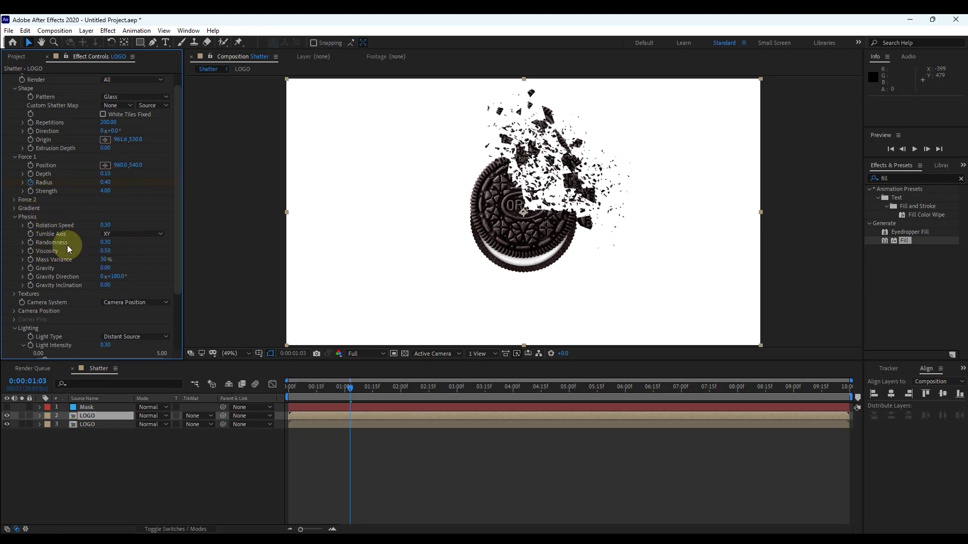
# Step: Set the Shatter Physics Randomness to 0.50 and Viscosity to 0.60, and preview the animation from the start
pyautogui.write('0.5')
pyautogui.click(118, 246)
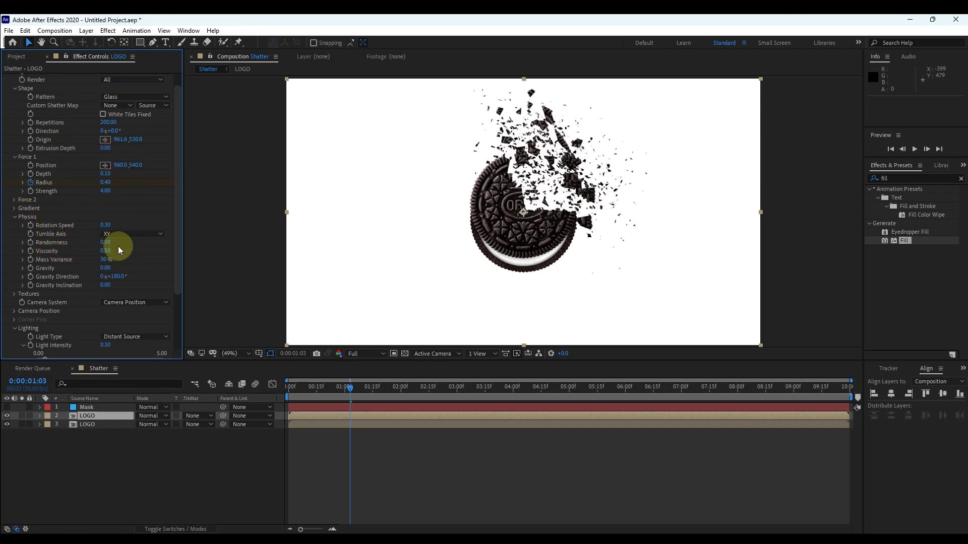
pyautogui.click(107, 251)
pyautogui.click(136, 255)
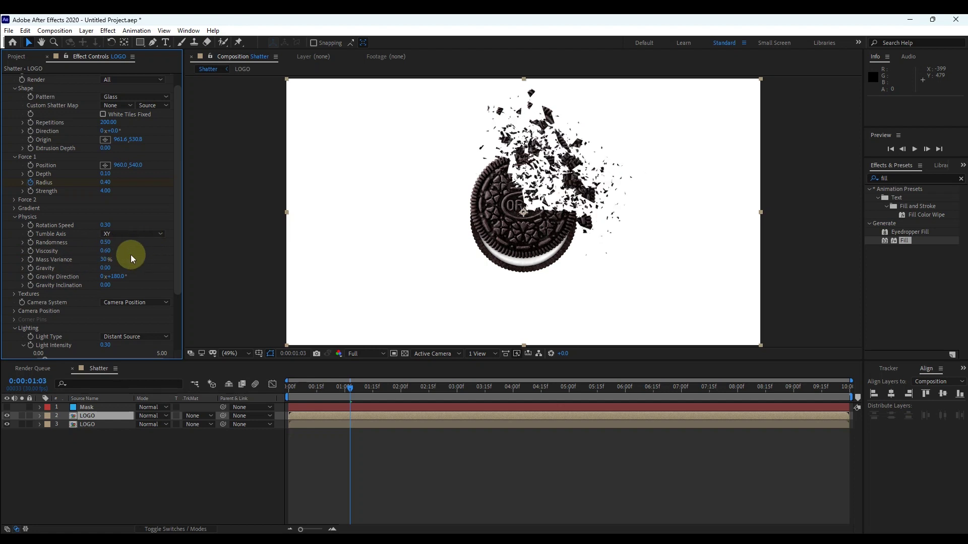
pyautogui.moveTo(351, 388); pyautogui.dragTo(272, 393)
pyautogui.press('space')
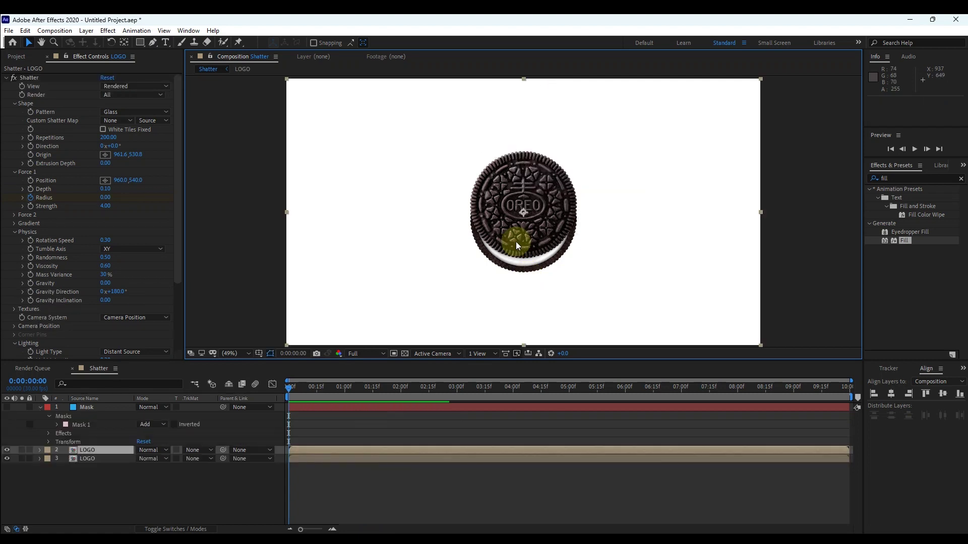
# Step: Delete Mask 1 from the Mask layer
pyautogui.click(116, 486)
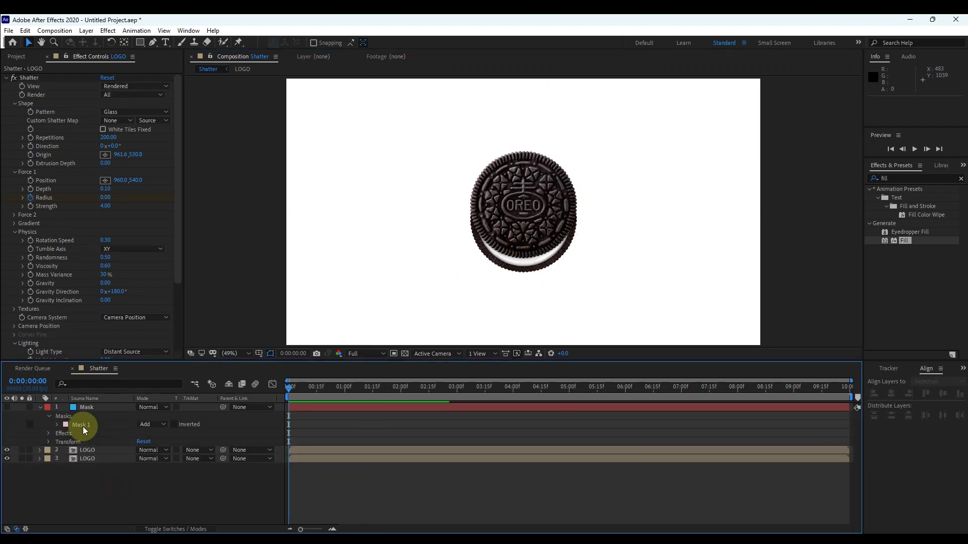
pyautogui.click(83, 426)
pyautogui.press('Delete')
# Step: Draw a four-point diagonal band mask across the cookie with the Pen tool on the Mask layer and preview the shatter
pyautogui.click(152, 43)
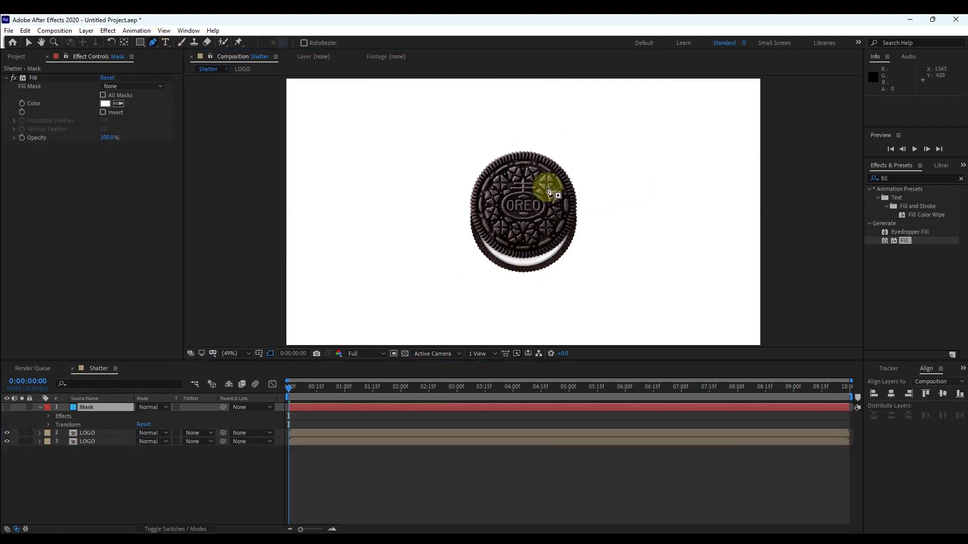
pyautogui.click(480, 162)
pyautogui.click(604, 239)
pyautogui.click(579, 278)
pyautogui.click(451, 190)
pyautogui.click(480, 163)
pyautogui.press('v')
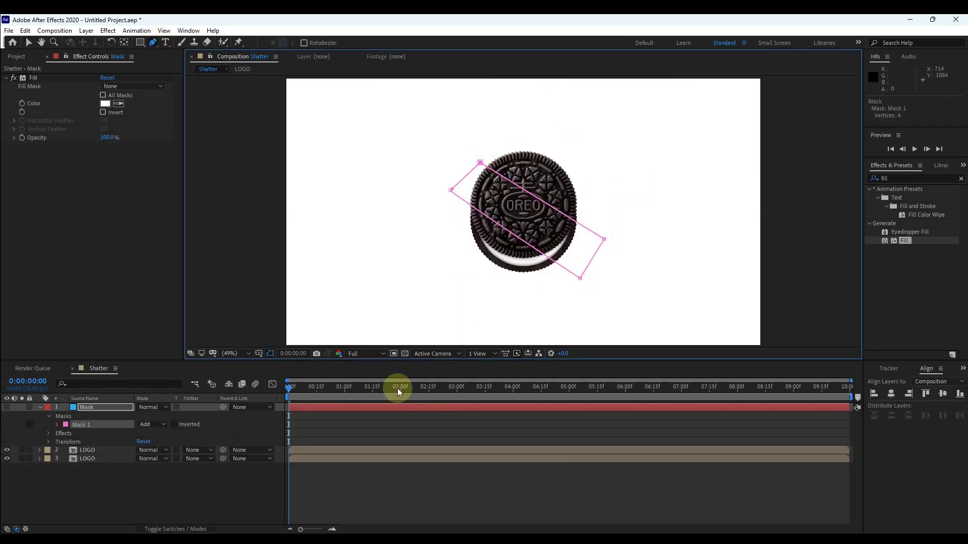
pyautogui.press('space')
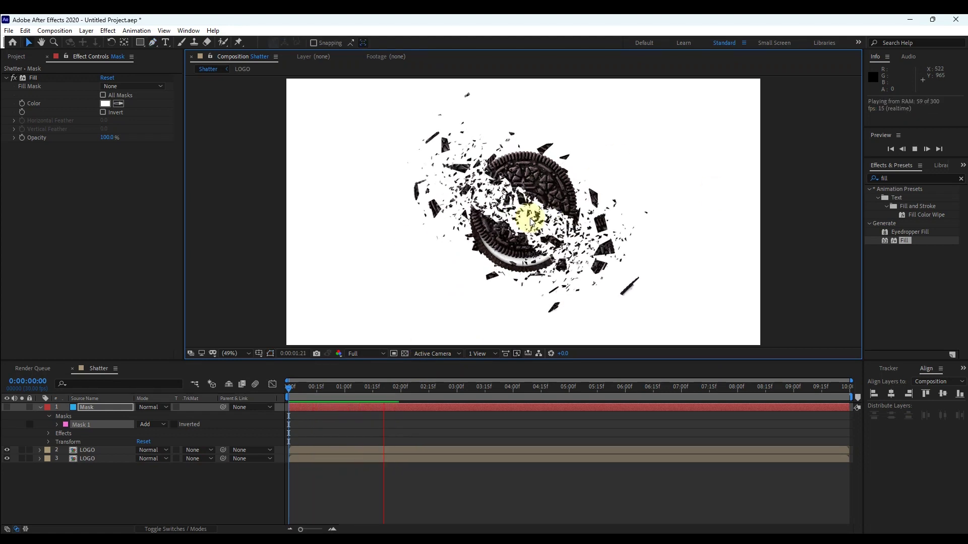
pyautogui.press('space')
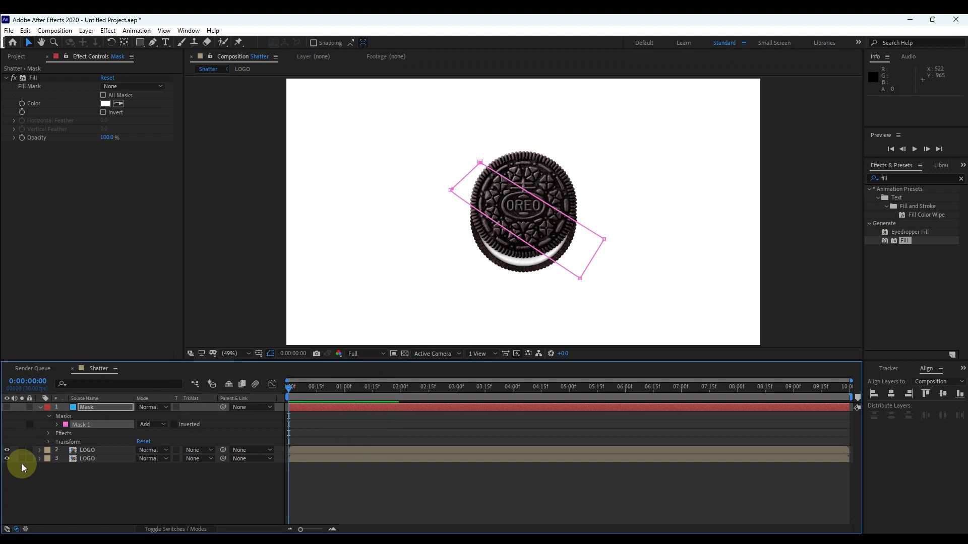
# Step: Replace the diagonal mask with three ellipse masks overlapping the cookie's upper, lower-right and left edges, and preview the shatter
pyautogui.click(120, 423)
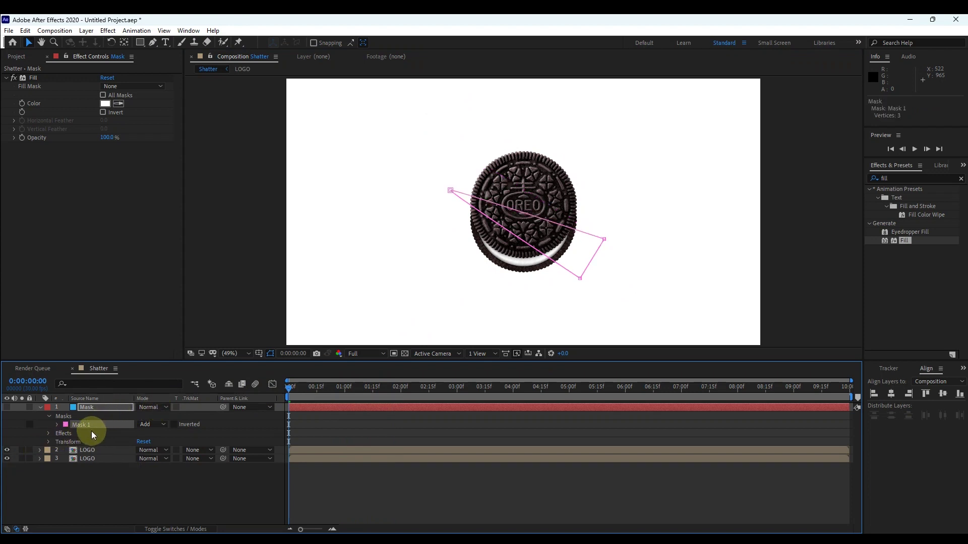
pyautogui.press('Delete')
pyautogui.click(140, 42)
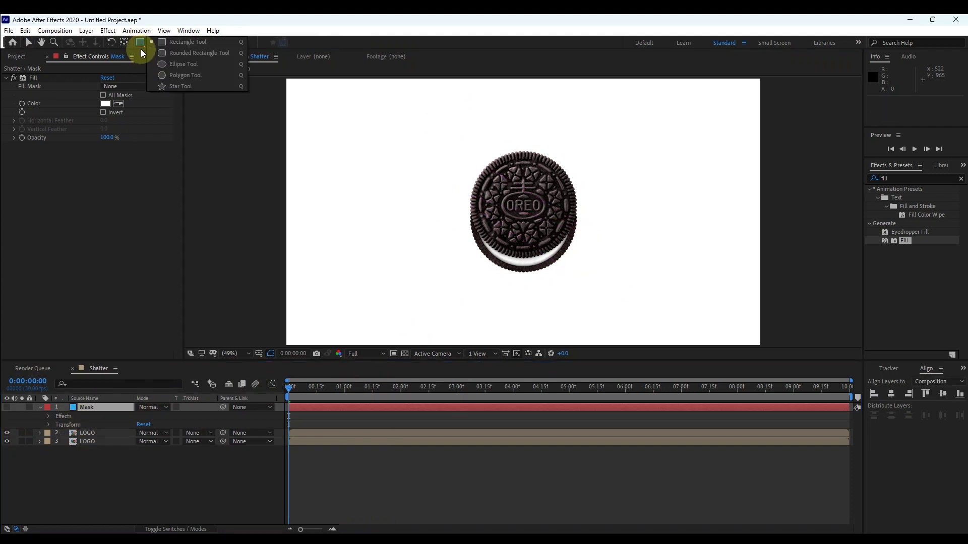
pyautogui.click(178, 64)
pyautogui.moveTo(497, 136)
pyautogui.mouseDown()
pyautogui.moveTo(561, 188)
pyautogui.moveTo(596, 283)
pyautogui.mouseUp()
pyautogui.moveTo(423, 197)
pyautogui.mouseDown()
pyautogui.moveTo(519, 263)
pyautogui.moveTo(513, 255)
pyautogui.mouseUp()
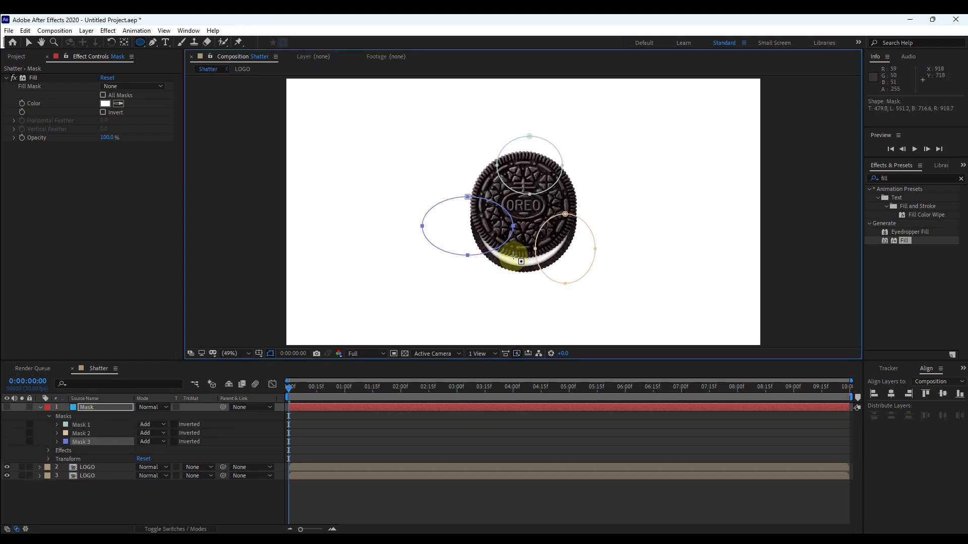
pyautogui.press('space')
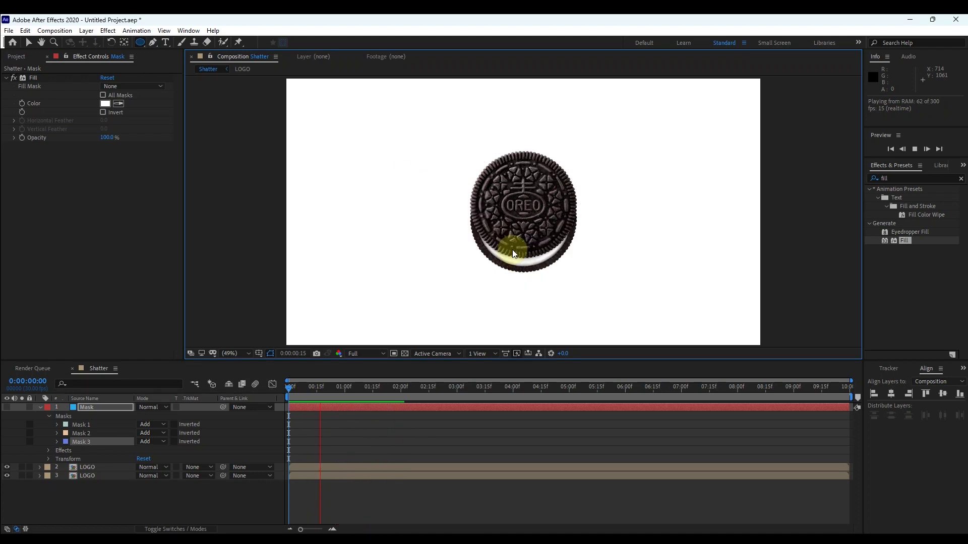
# Step: Replace the ellipse masks with a horizontal rectangle mask about 632 by 122 px across the cookie's middle, and preview the shatter
pyautogui.keyDown('shift'); pyautogui.click(91, 433); pyautogui.keyUp('shift')
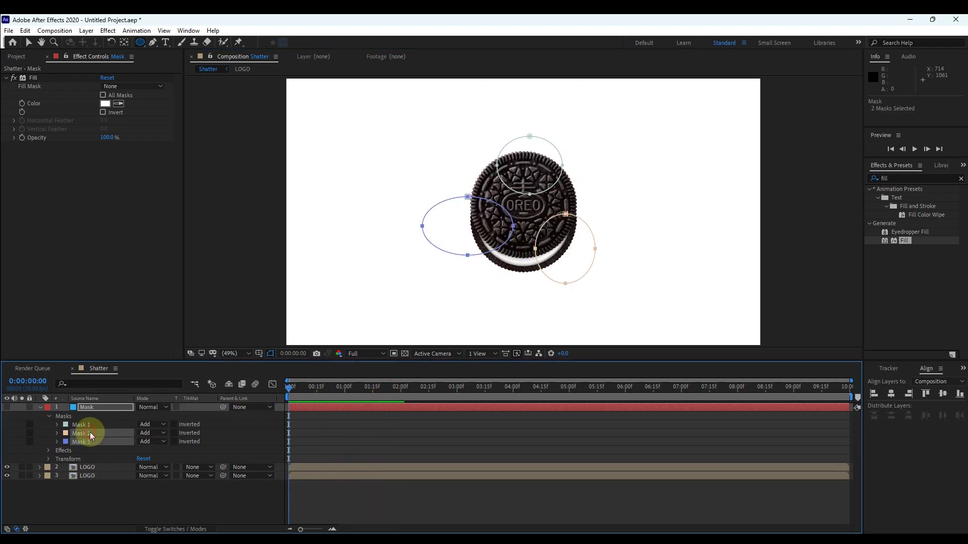
pyautogui.press('Delete')
pyautogui.moveTo(140, 42)
pyautogui.mouseDown()
pyautogui.moveTo(183, 76)
pyautogui.moveTo(182, 42)
pyautogui.mouseUp()
pyautogui.moveTo(451, 192); pyautogui.dragTo(607, 222)
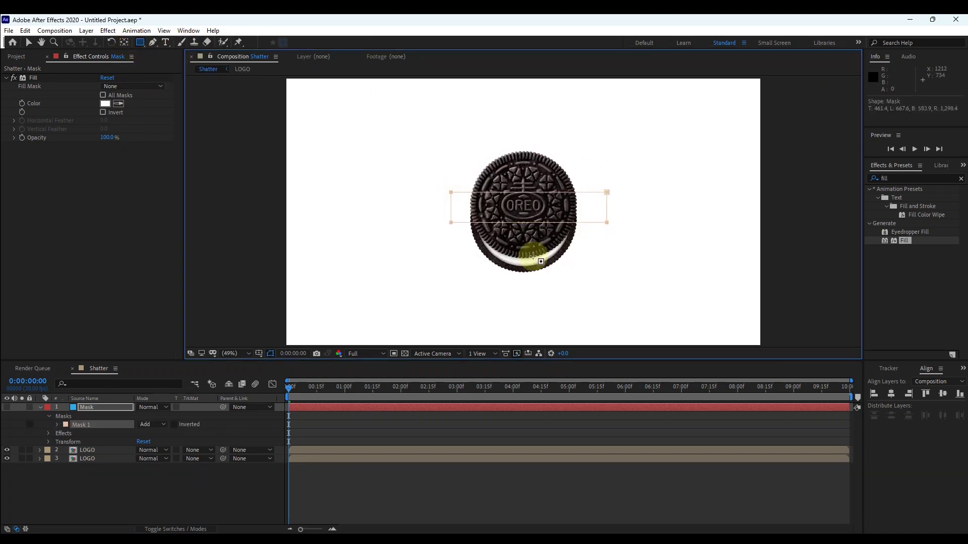
pyautogui.press('space')
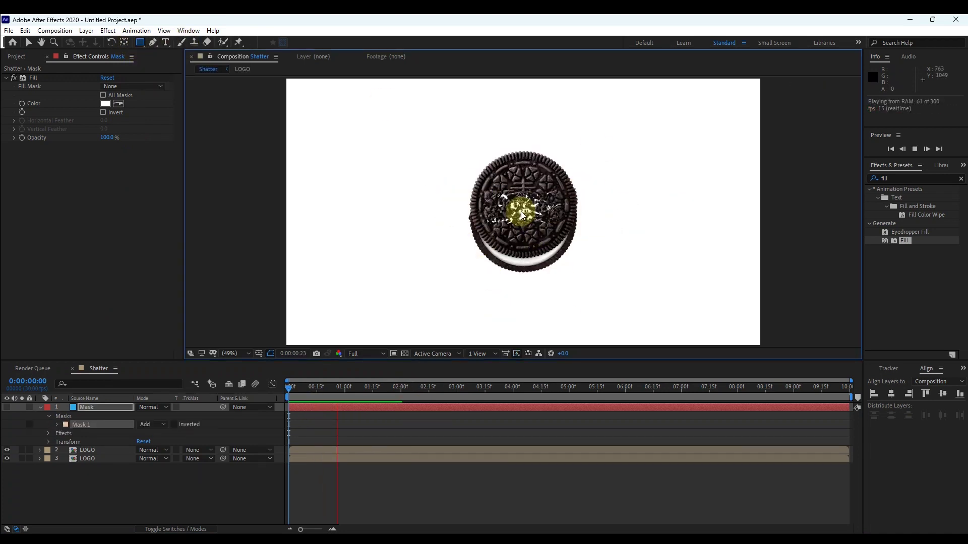